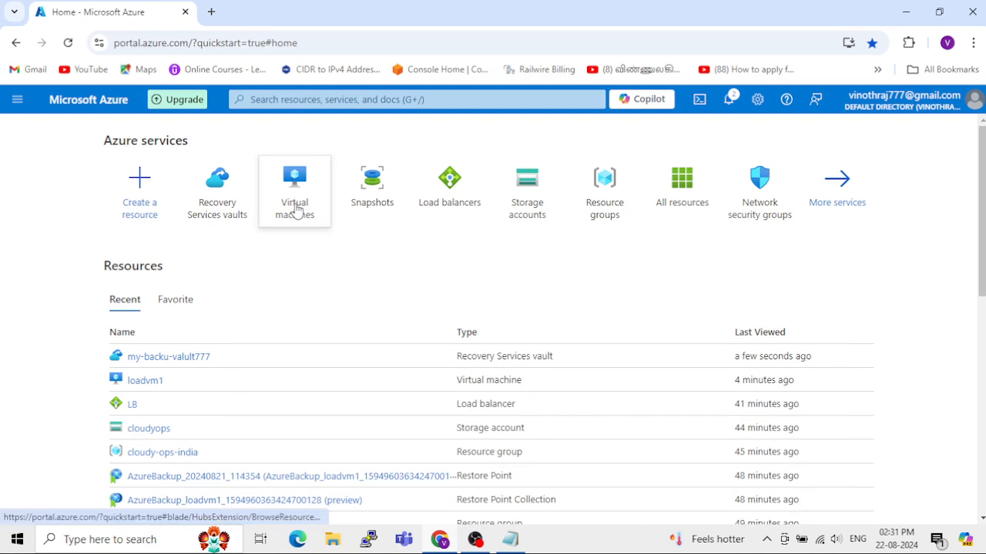
Step: Review the list of virtual machines and return to the portal home page
mouse_move(295, 209)
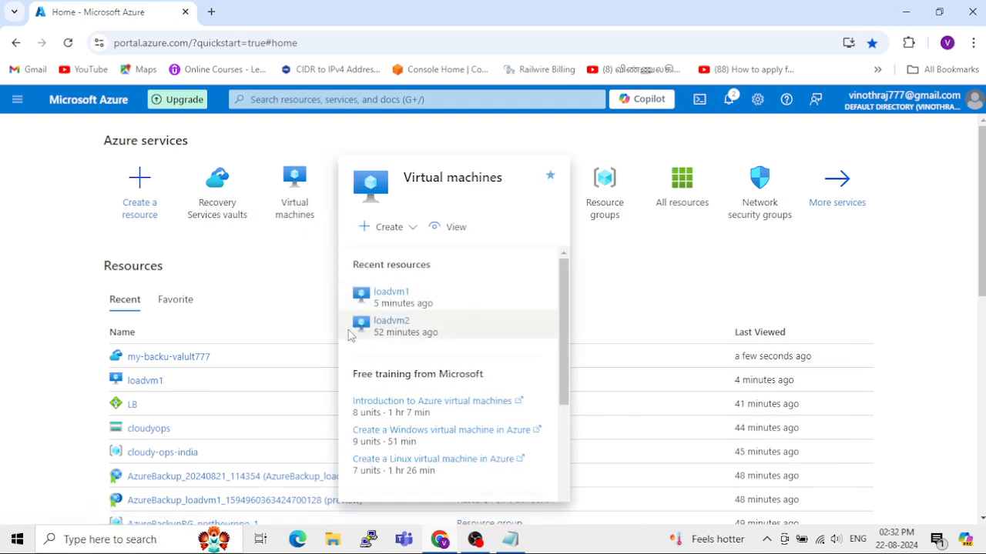
click(294, 222)
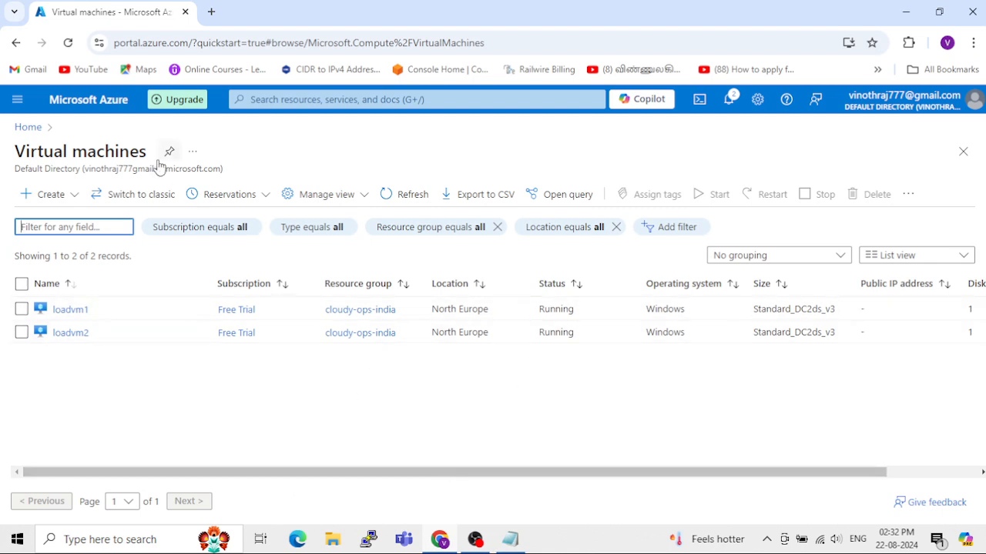
click(28, 128)
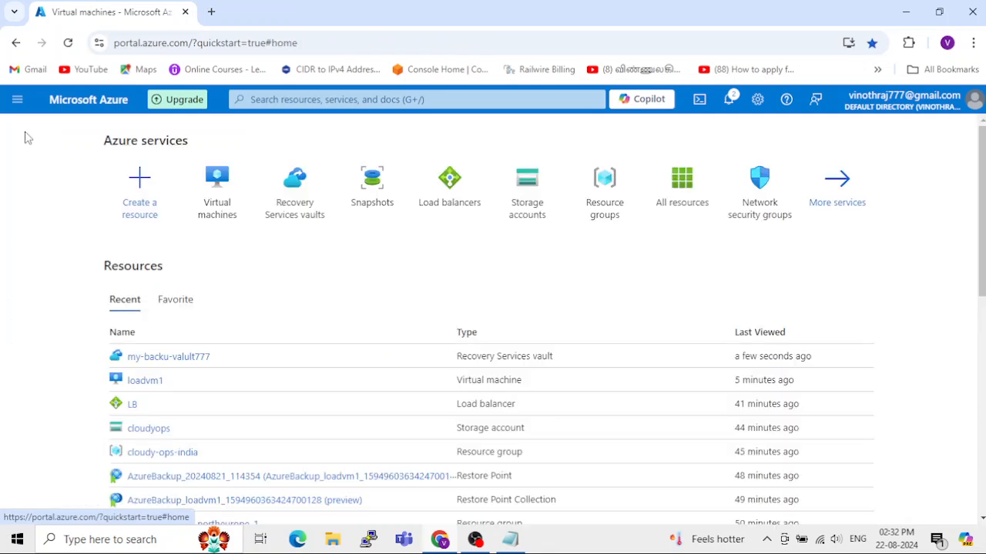
Step: Open the my-backu-valult777 Recovery Services vault and examine the schedule and retention settings of its my-policy backup policy
click(302, 206)
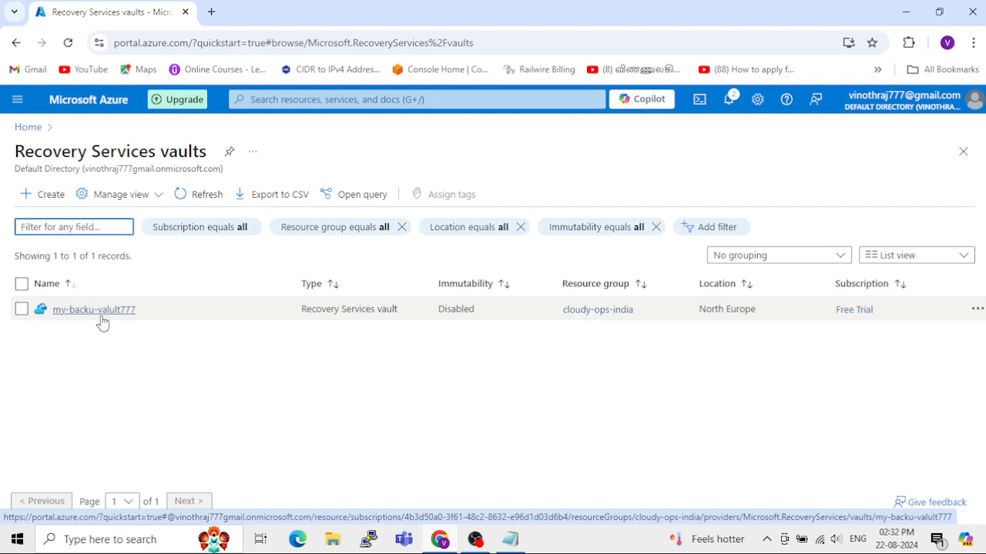
click(101, 311)
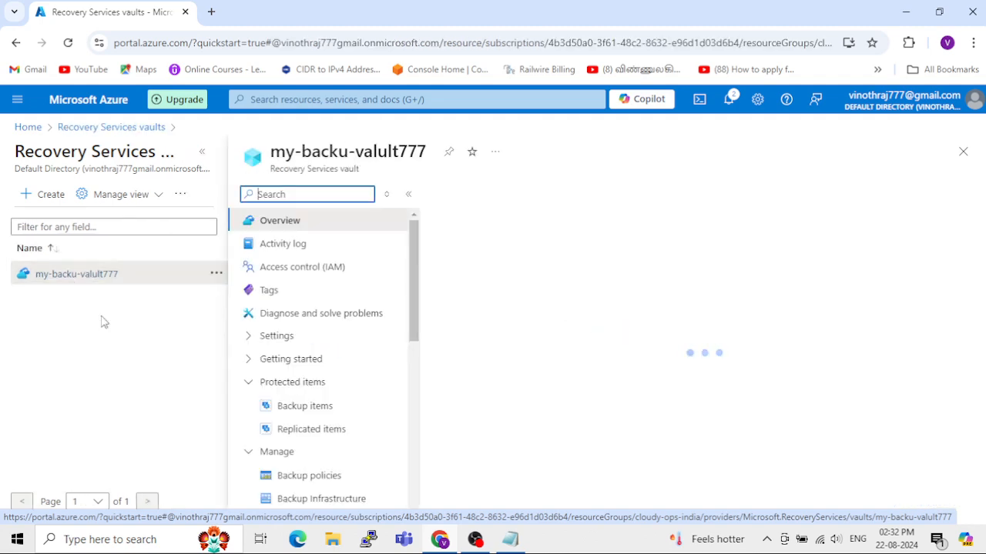
click(202, 154)
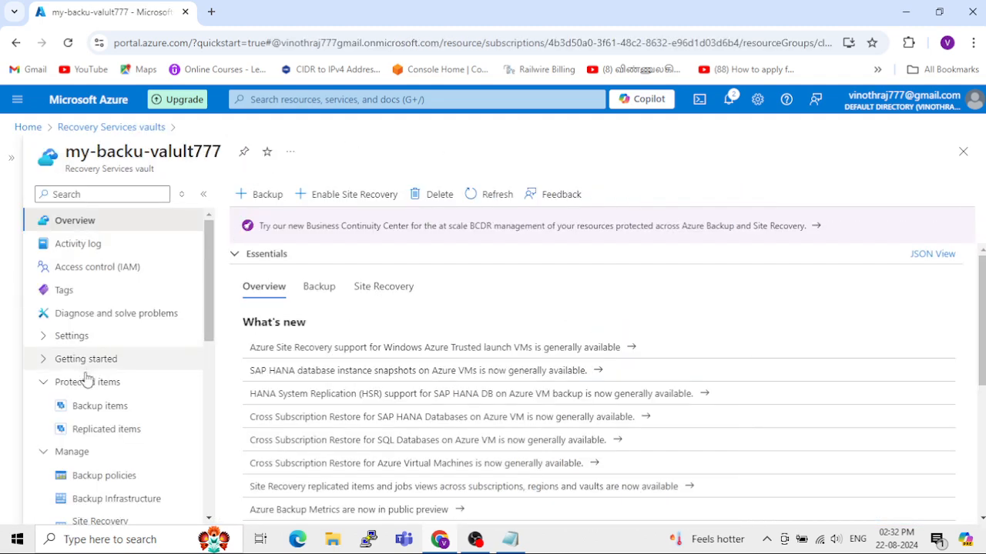
scroll(84, 377, down, 1)
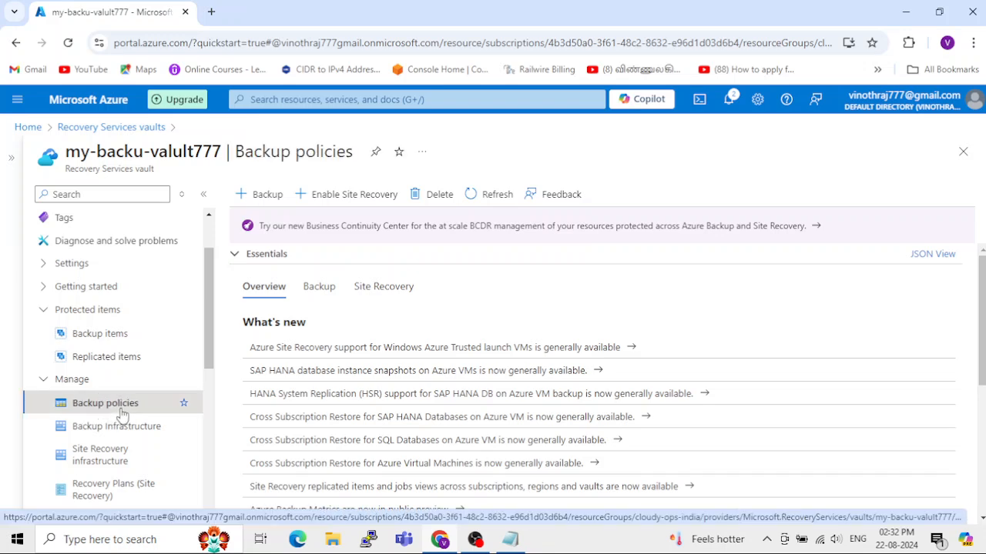
click(121, 415)
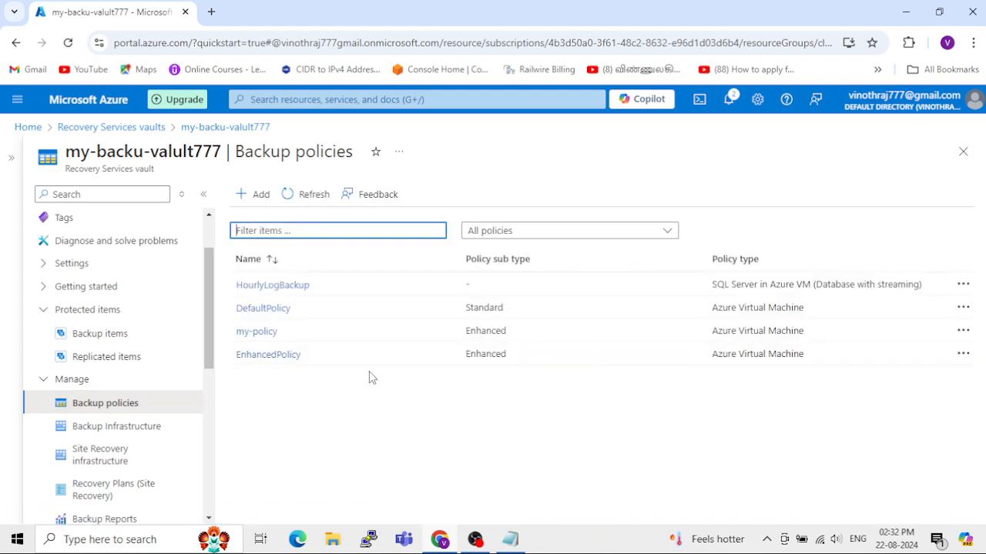
click(269, 340)
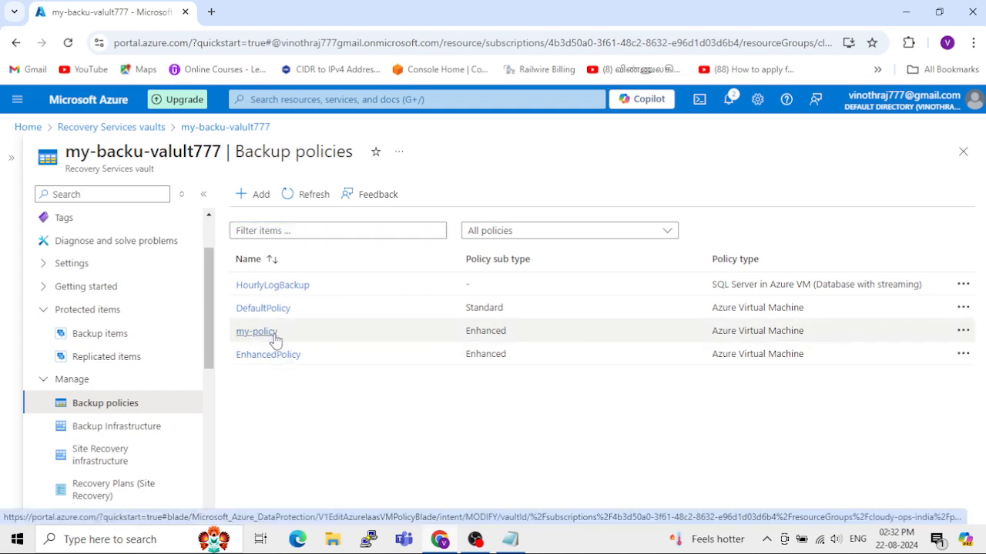
click(276, 334)
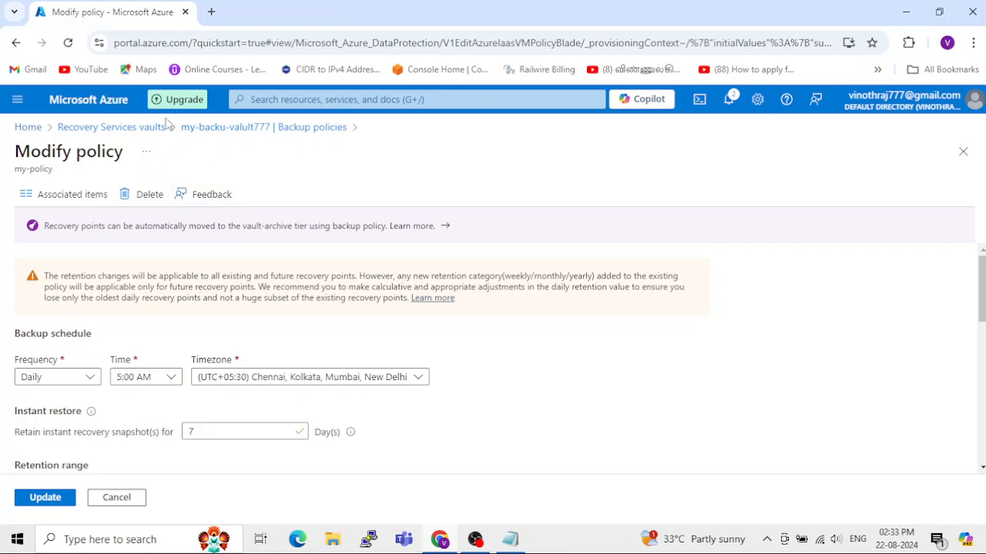
Step: Go back to the my-backu-valult777 vault and open its Azure Virtual Machine backup items
click(143, 135)
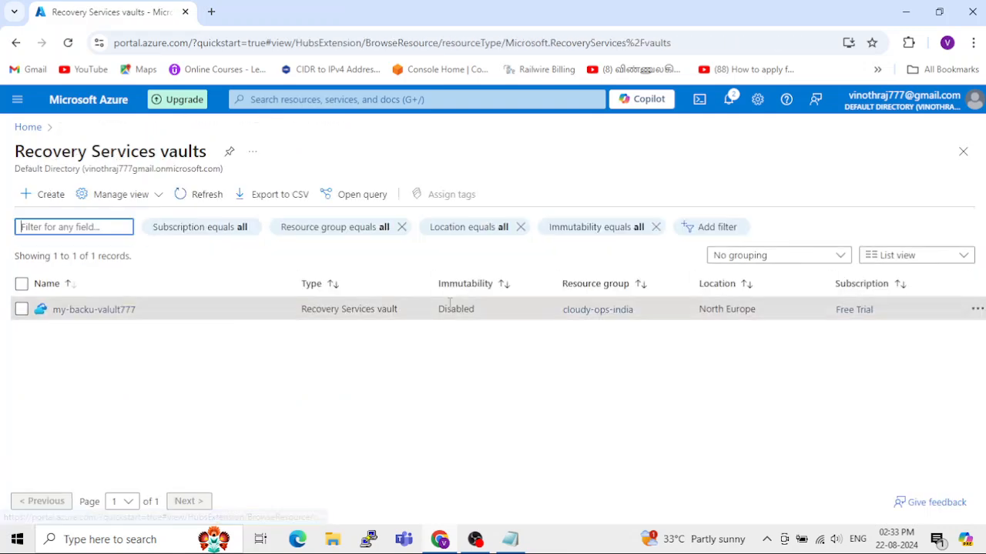
click(88, 315)
click(202, 151)
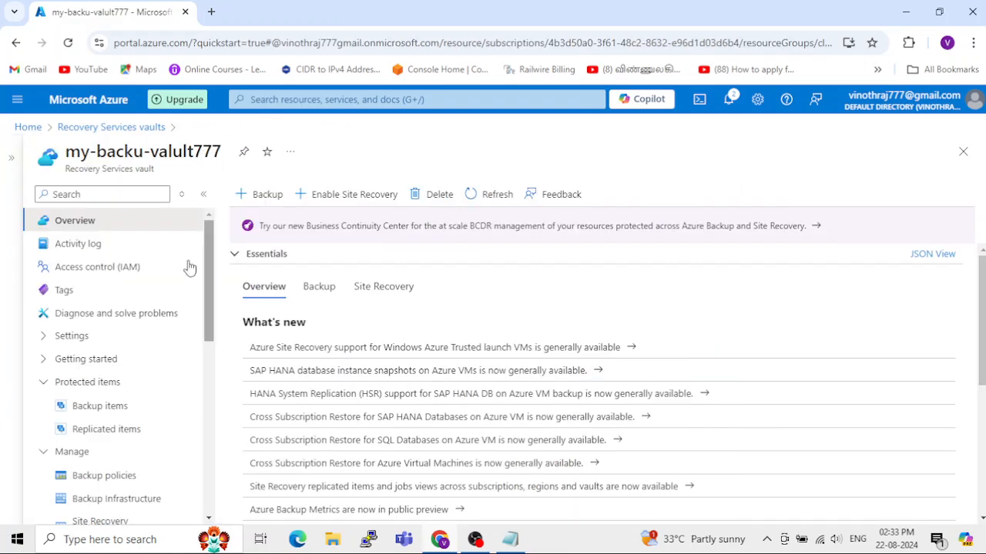
scroll(88, 385, down, 1)
click(81, 333)
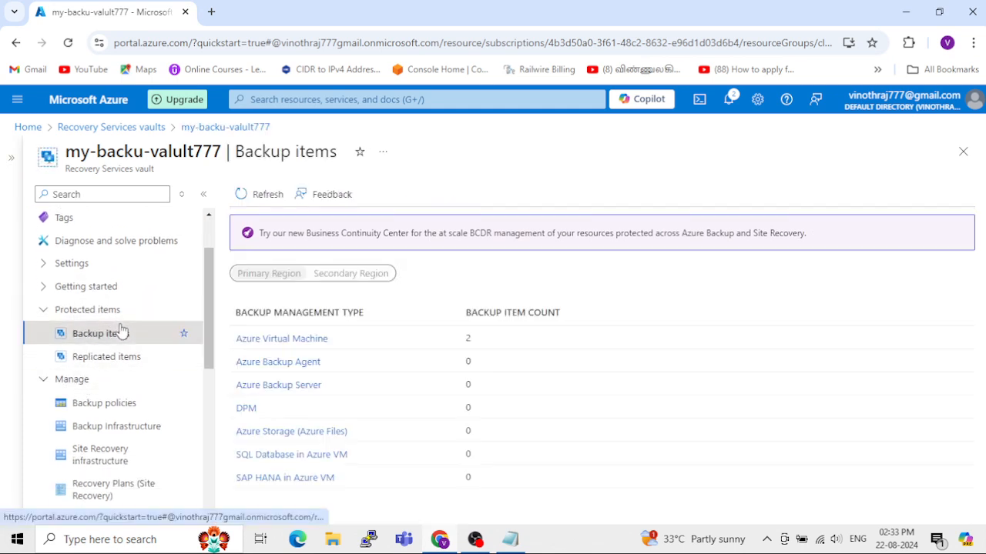
click(297, 339)
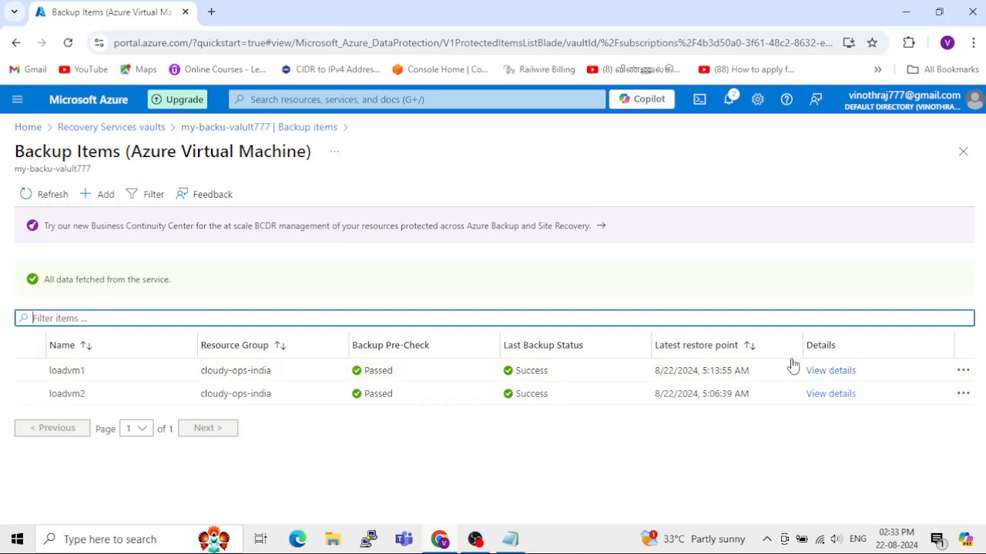
Step: Examine the backup details and recovery points of loadvm1, and return to the backup items list
click(840, 376)
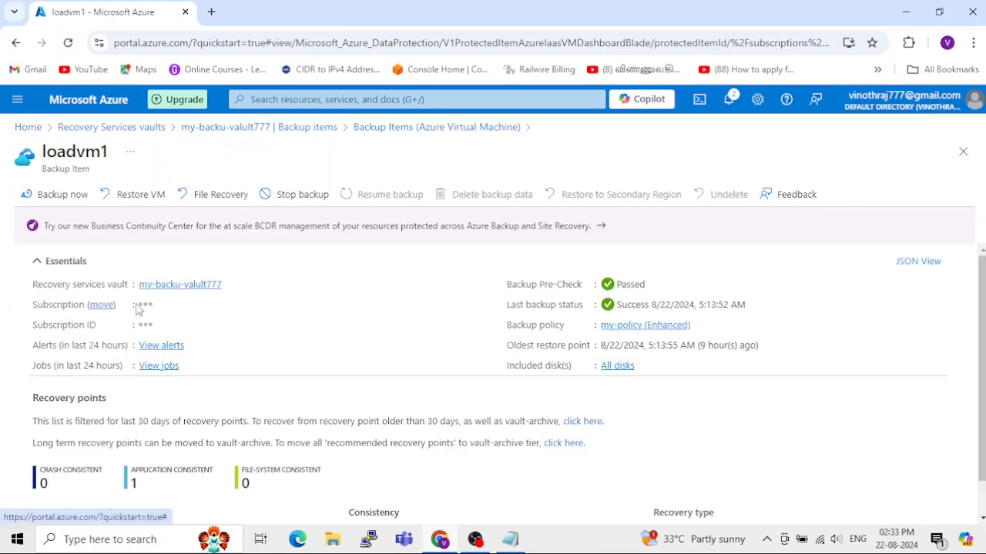
scroll(158, 356, down, 1)
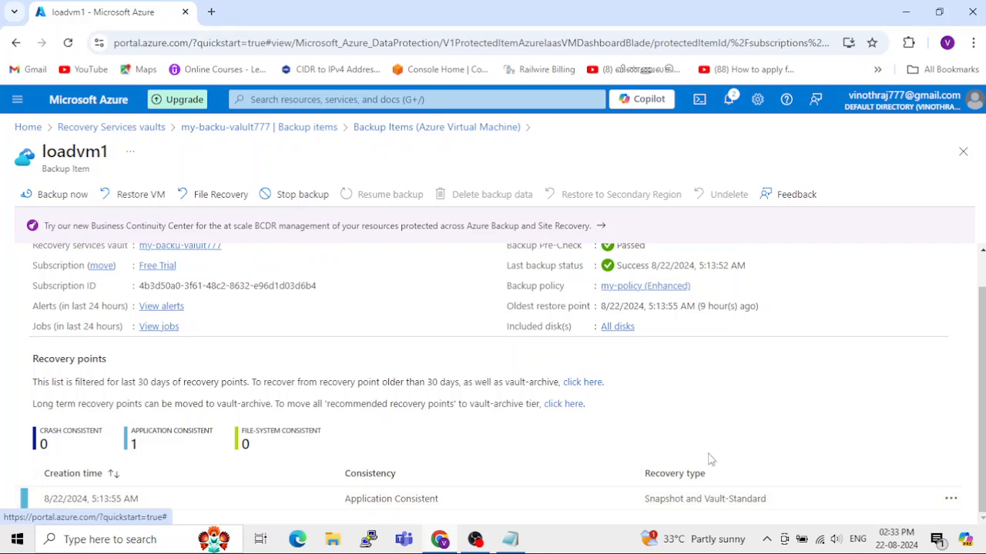
click(387, 137)
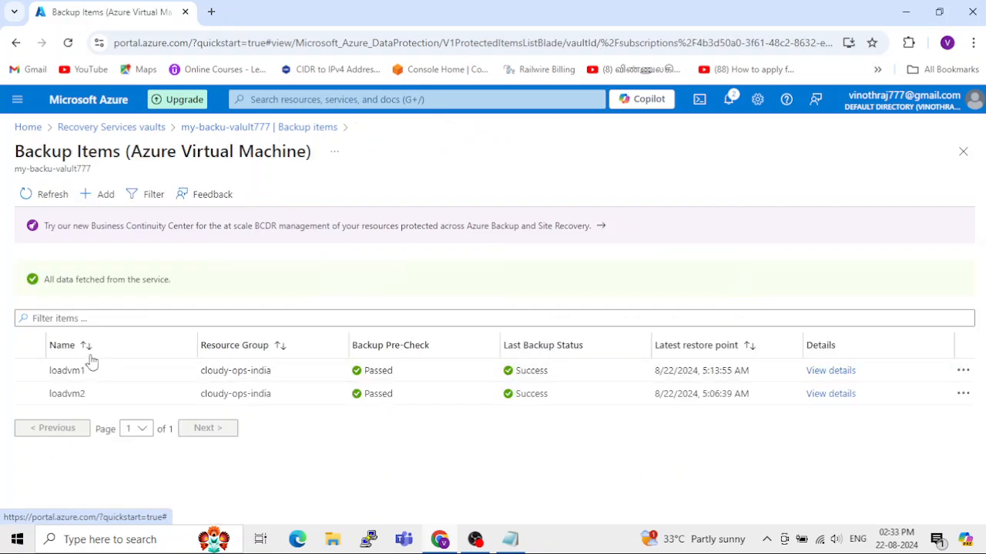
drag(48, 372, 85, 375)
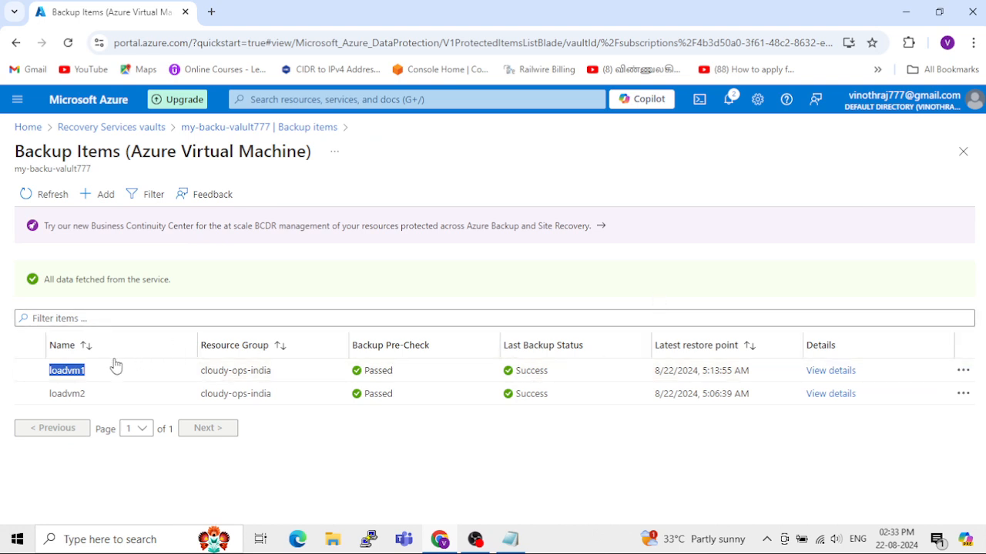
Step: Open the Restore VM form for loadvm1 from its 8/22/2024, 5:13:55 AM recovery point
click(838, 376)
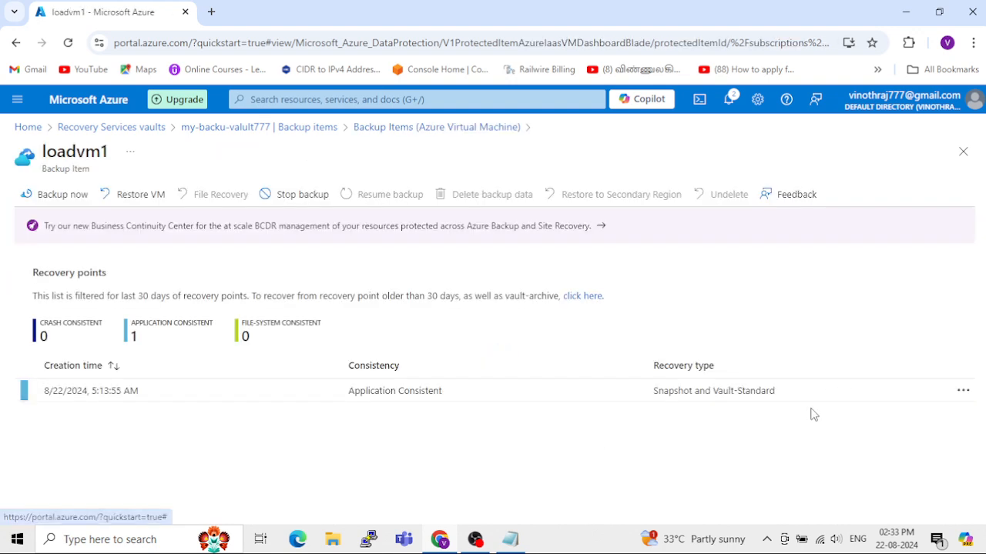
scroll(898, 407, down, 1)
click(951, 499)
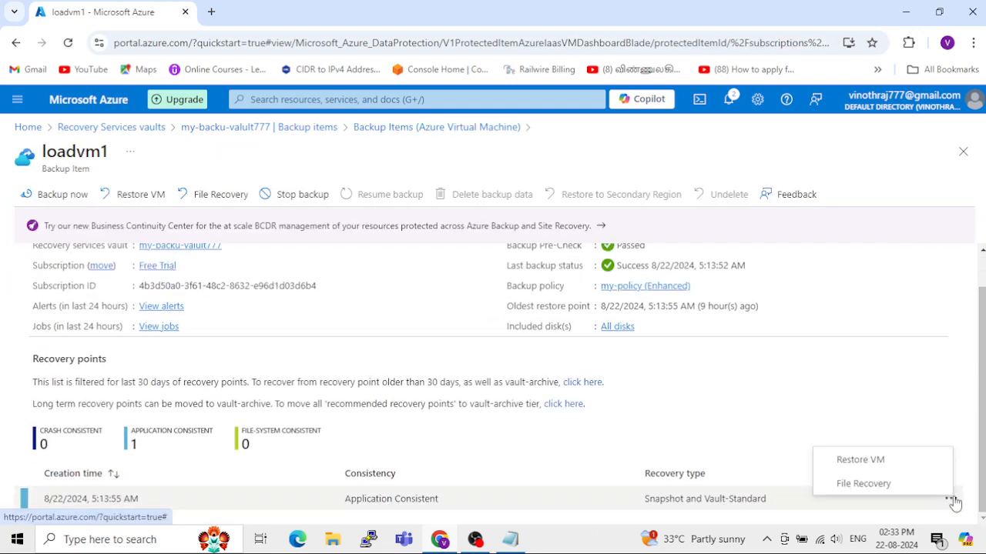
click(861, 460)
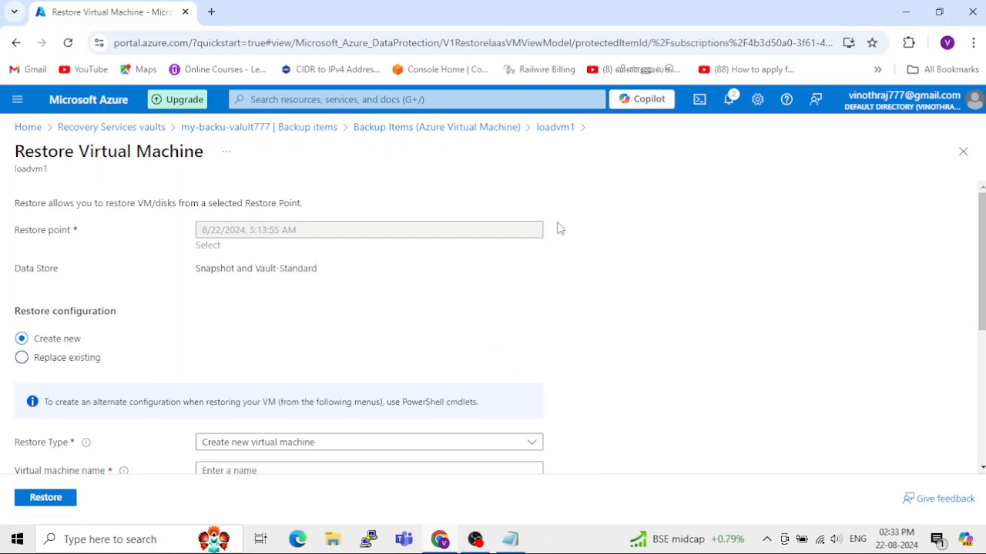
click(548, 127)
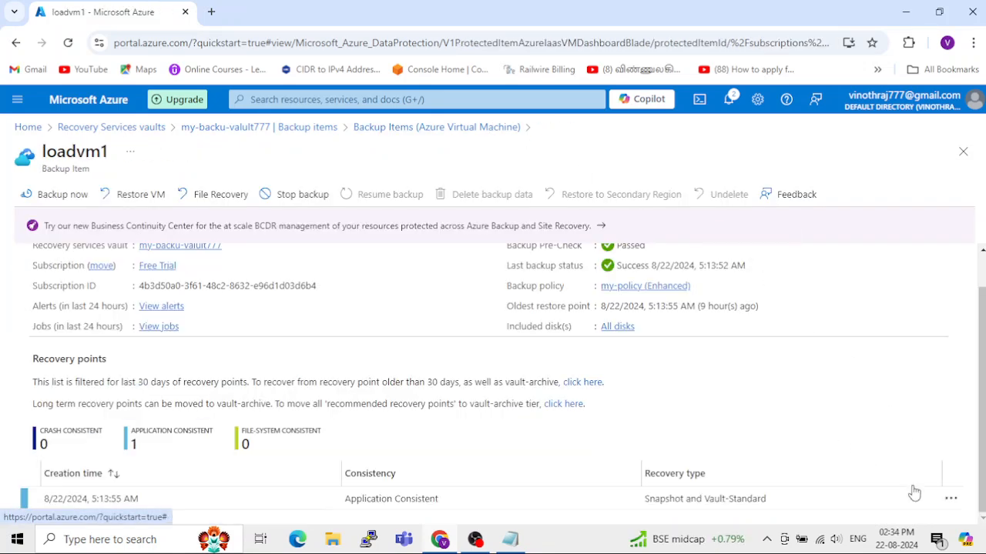
click(952, 500)
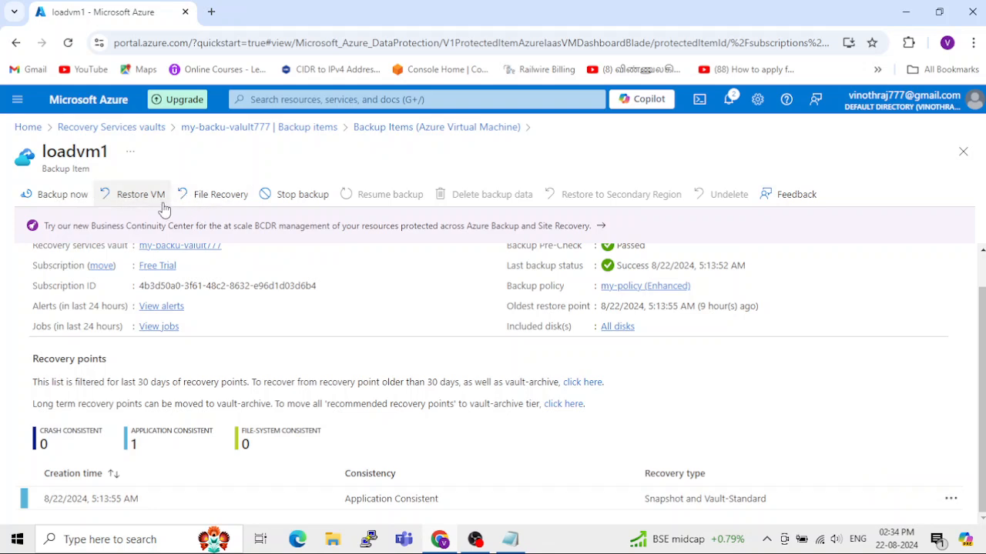
click(949, 500)
click(853, 465)
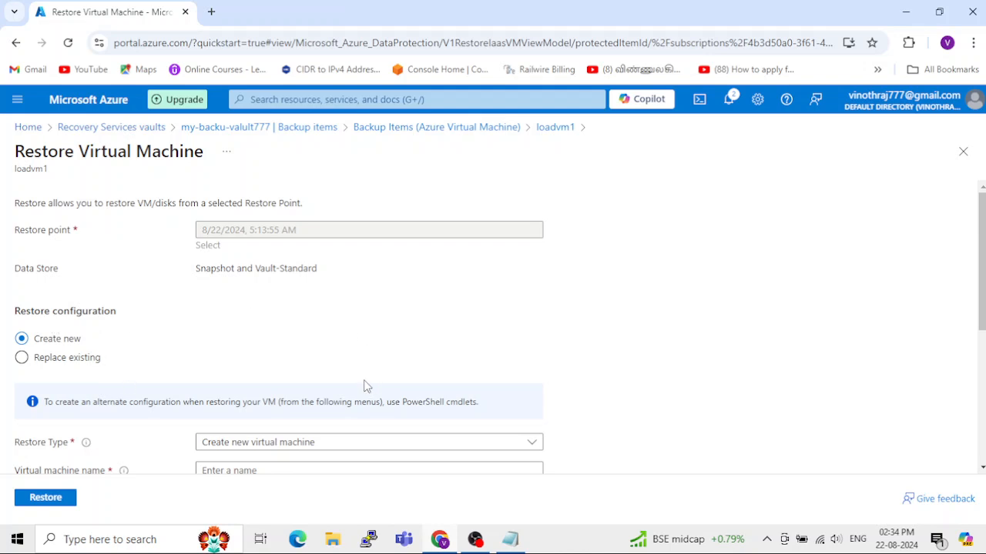
Step: Set the restore to replace the existing disks with cloudyops (StandardLRS) as staging location, and submit it
click(22, 362)
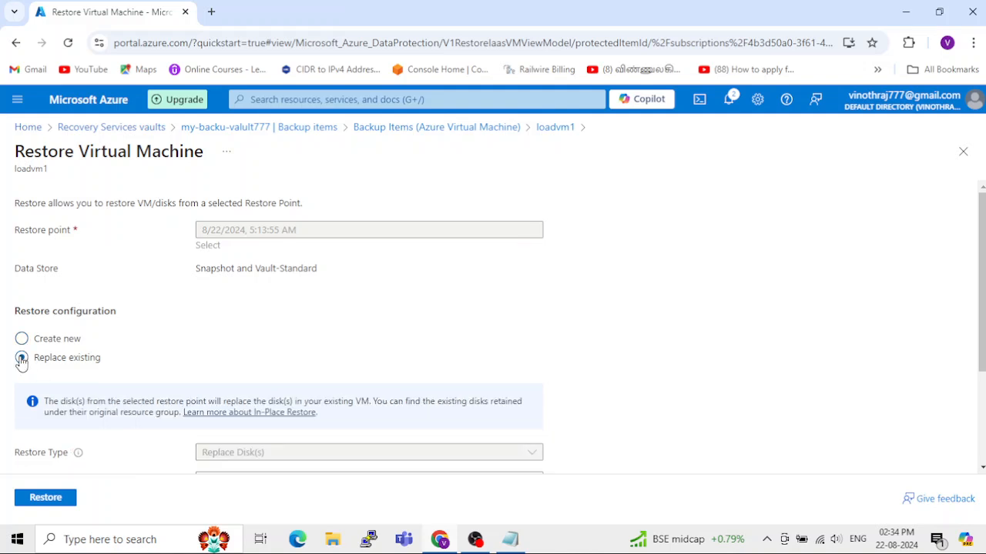
scroll(229, 325, down, 2)
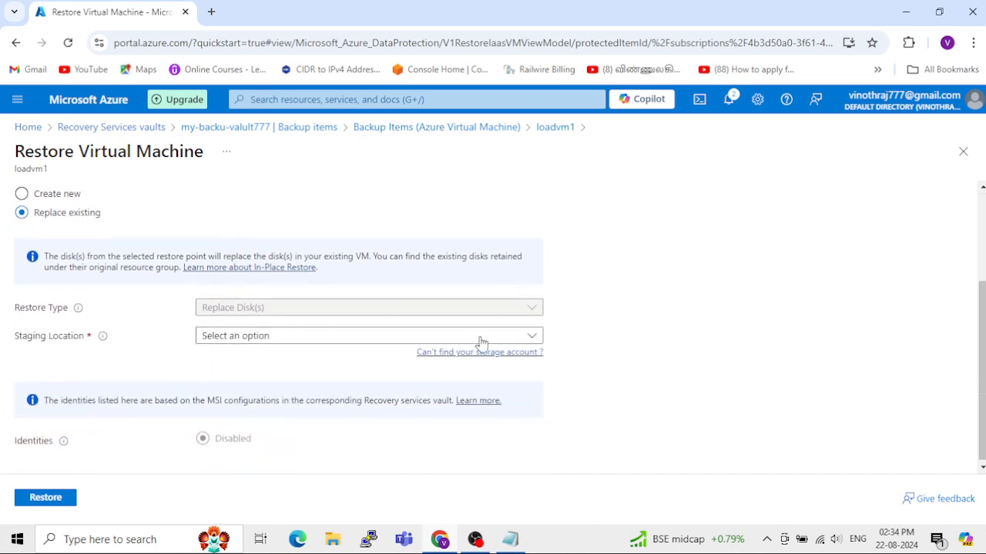
click(294, 348)
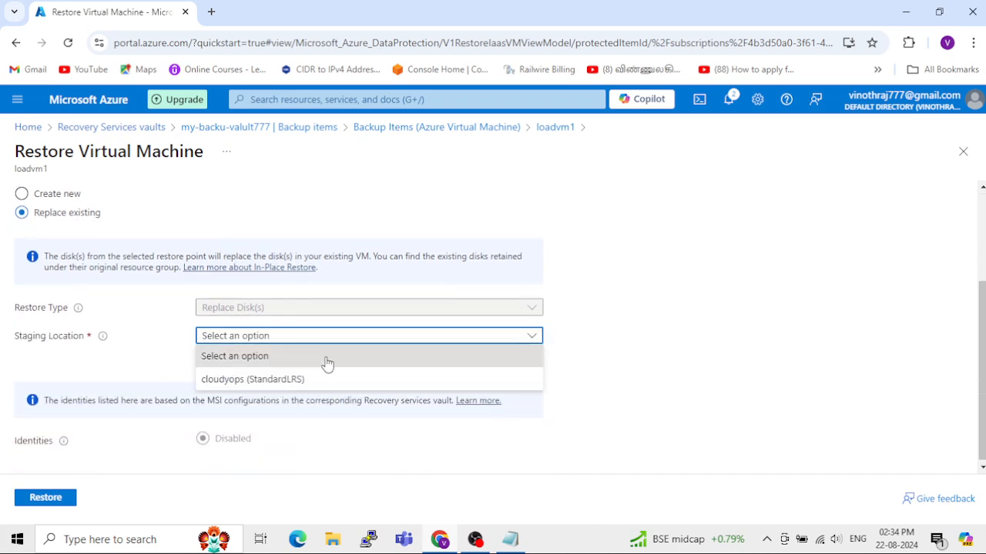
click(678, 369)
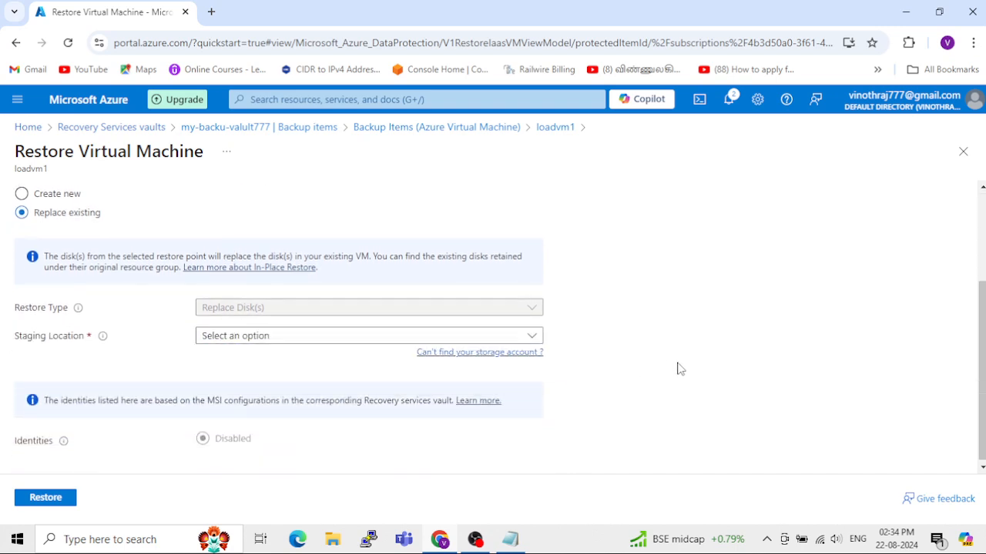
click(489, 339)
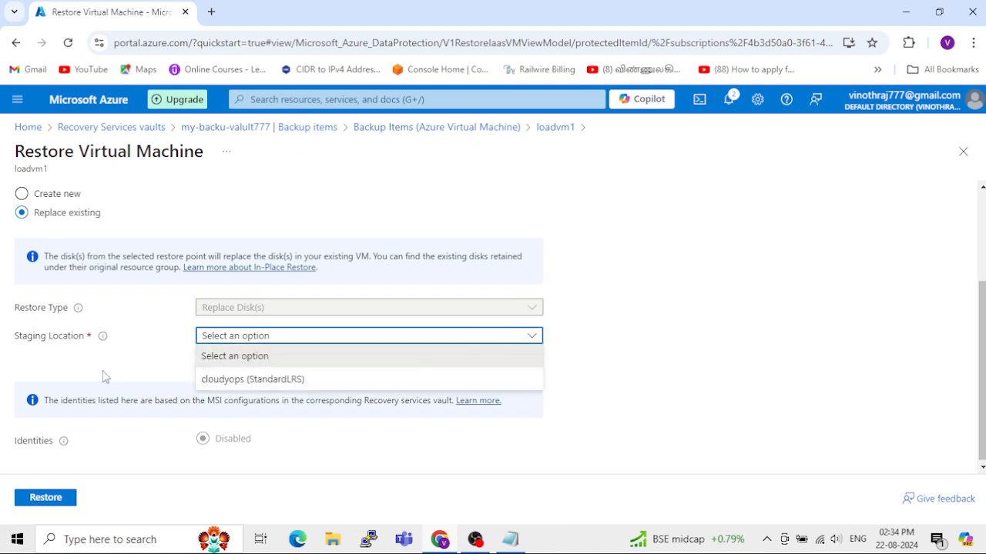
click(235, 381)
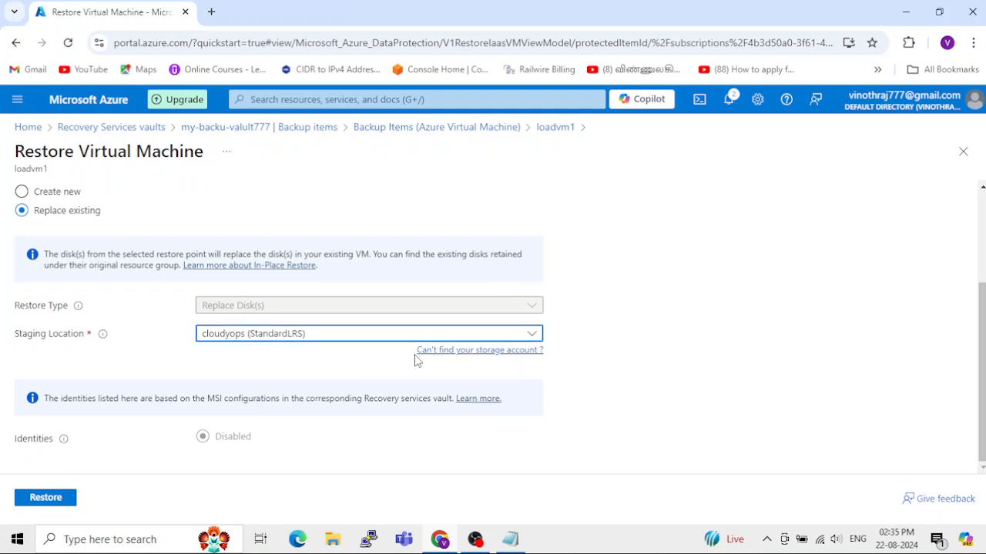
click(45, 499)
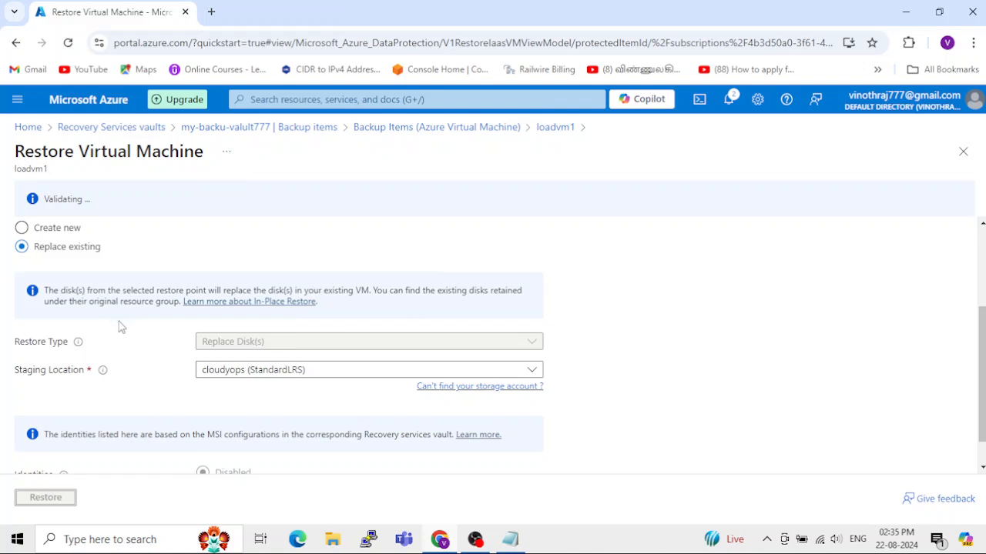
Step: Check the staging location choices and open the error details of the restore validation
mouse_move(903, 544)
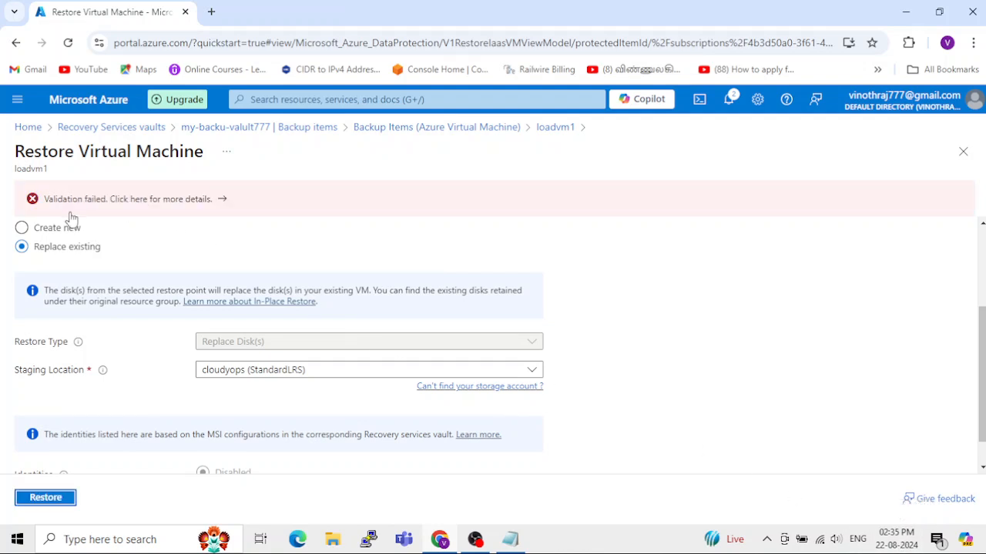
scroll(80, 257, down, 1)
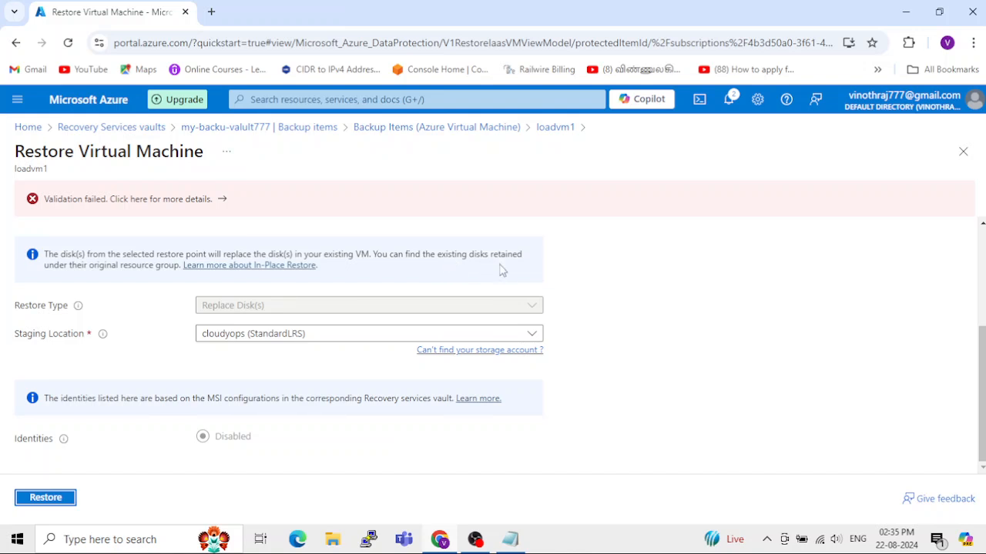
click(532, 337)
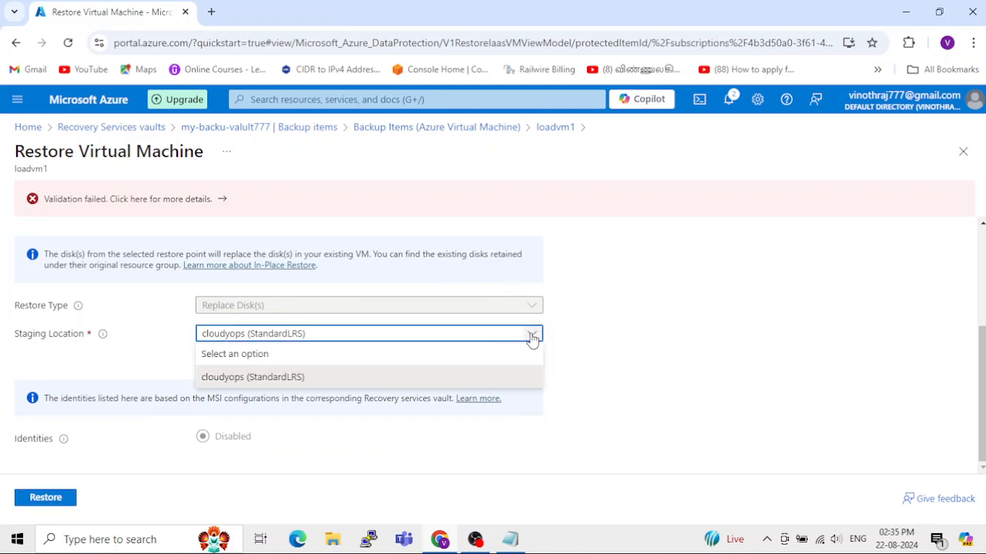
click(531, 339)
click(186, 200)
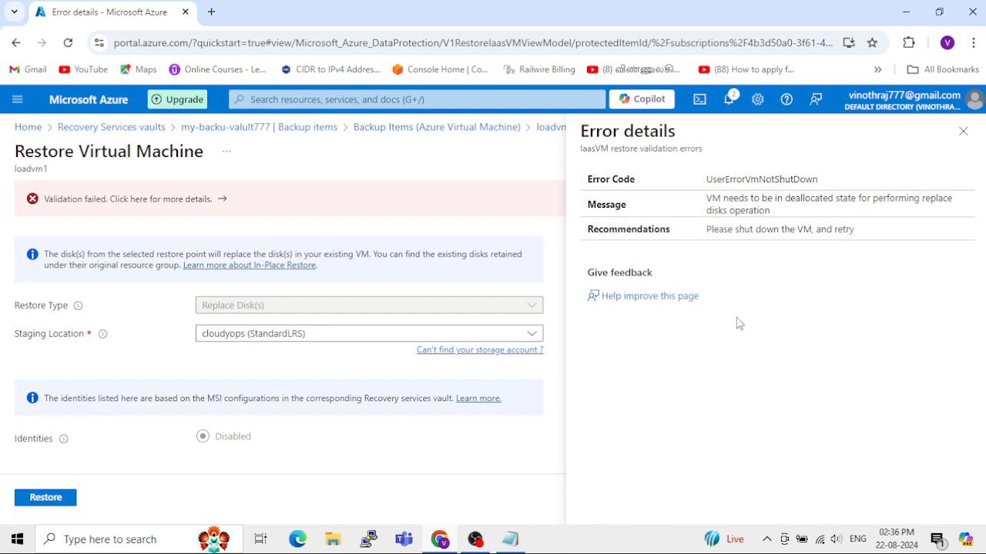
Step: Close the restore error details and open the overview of the loadvm1 virtual machine
click(962, 132)
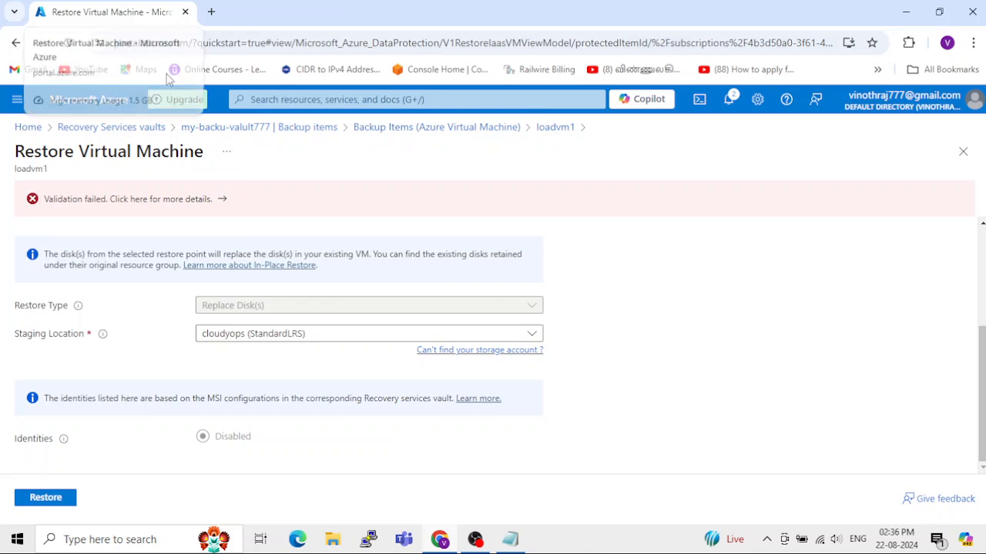
click(35, 130)
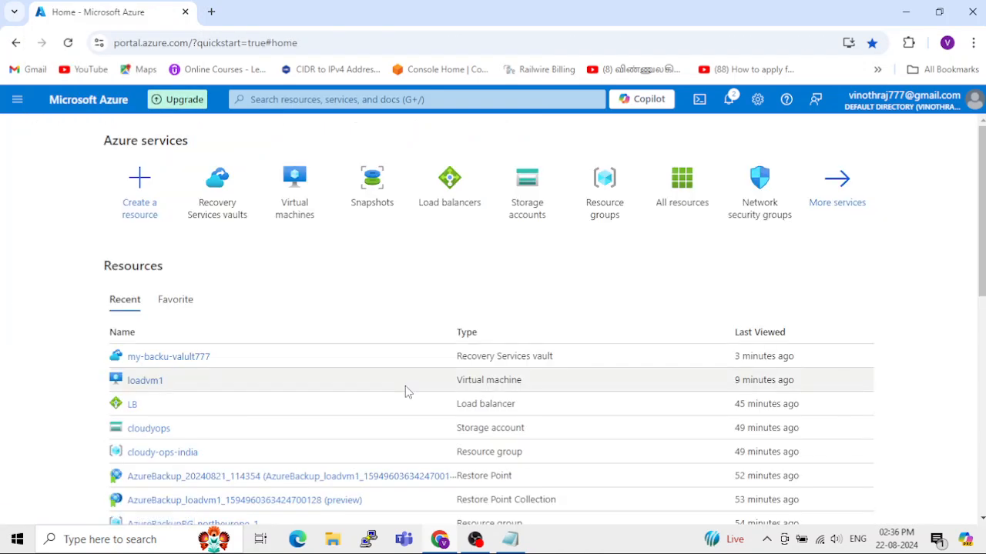
click(293, 214)
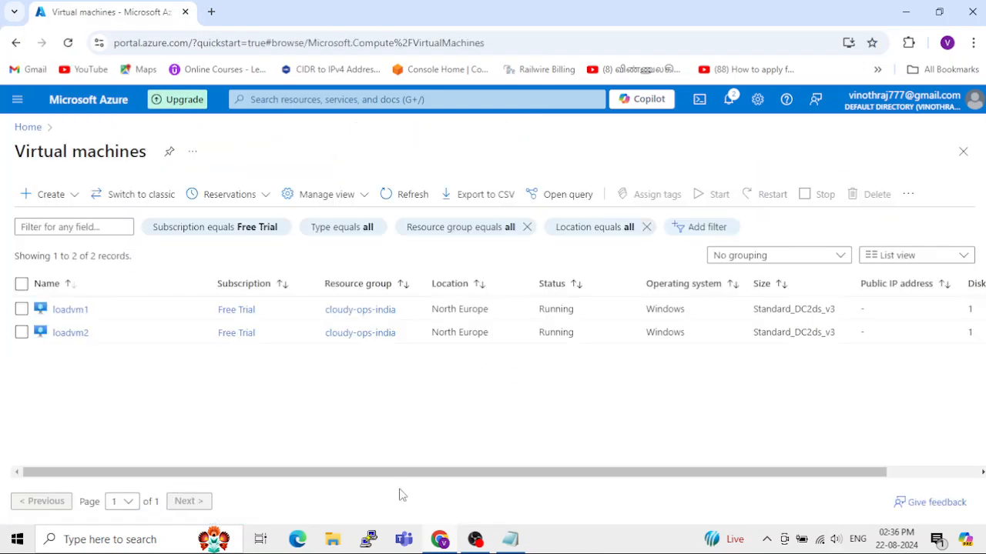
click(68, 310)
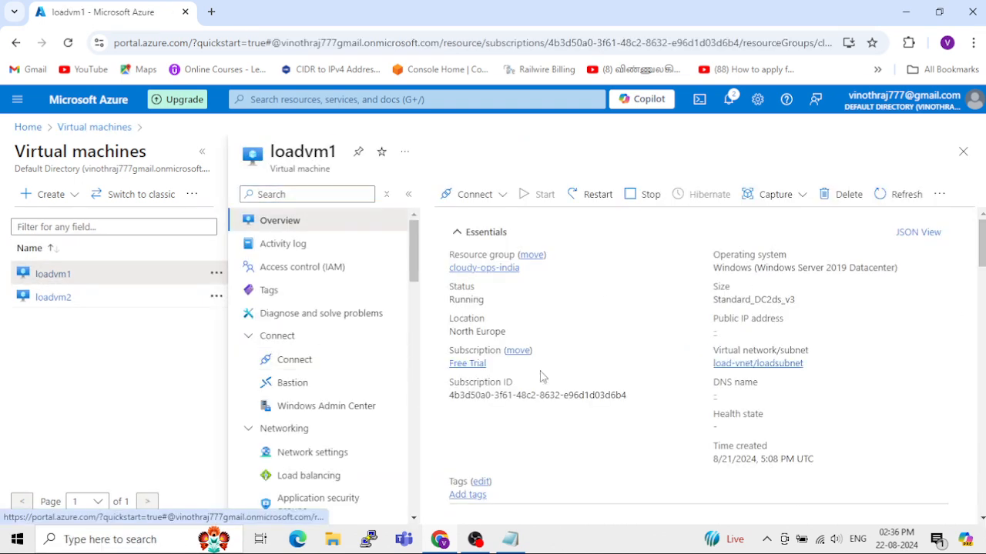
click(202, 153)
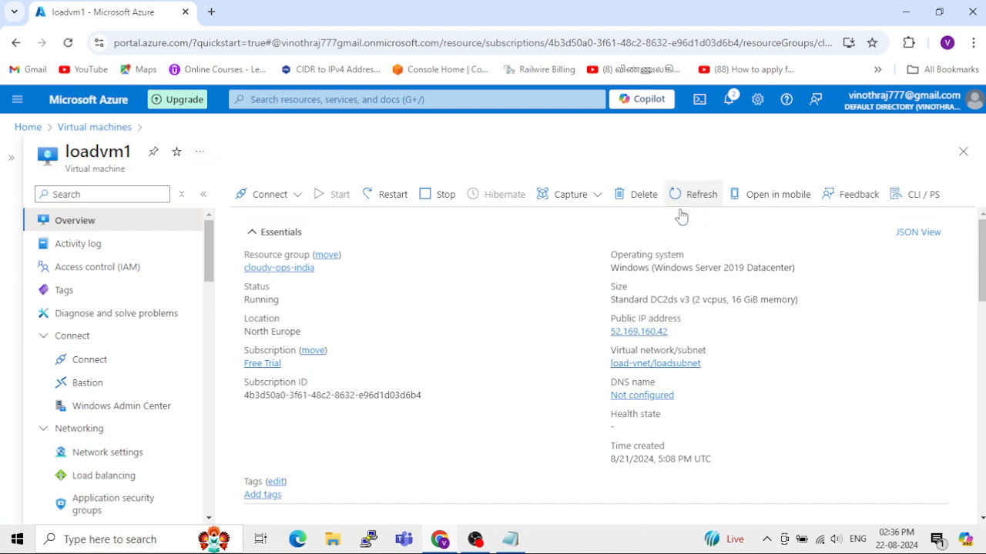
Step: Stop the loadvm1 virtual machine without reserving its public IP address, and check the notifications for the stop operation
click(431, 209)
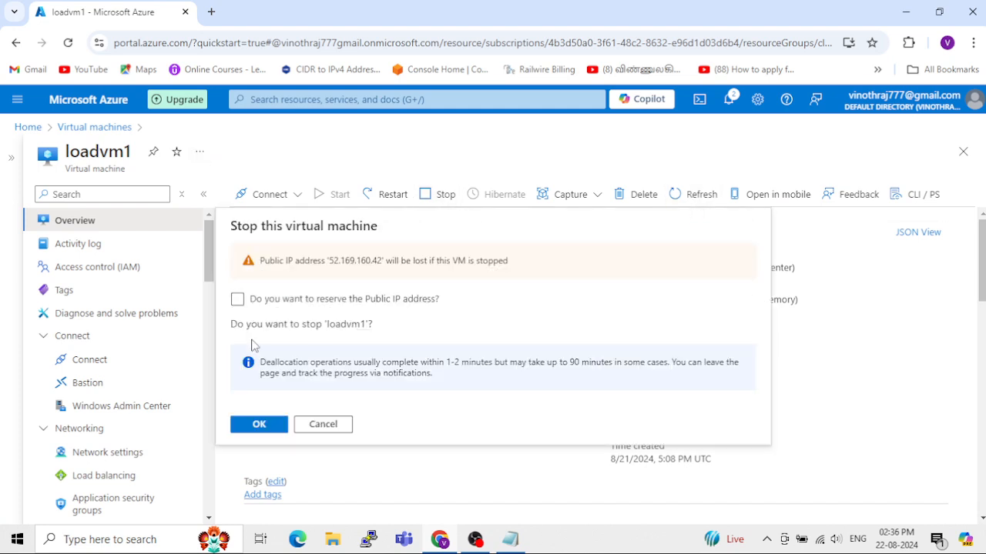
click(274, 432)
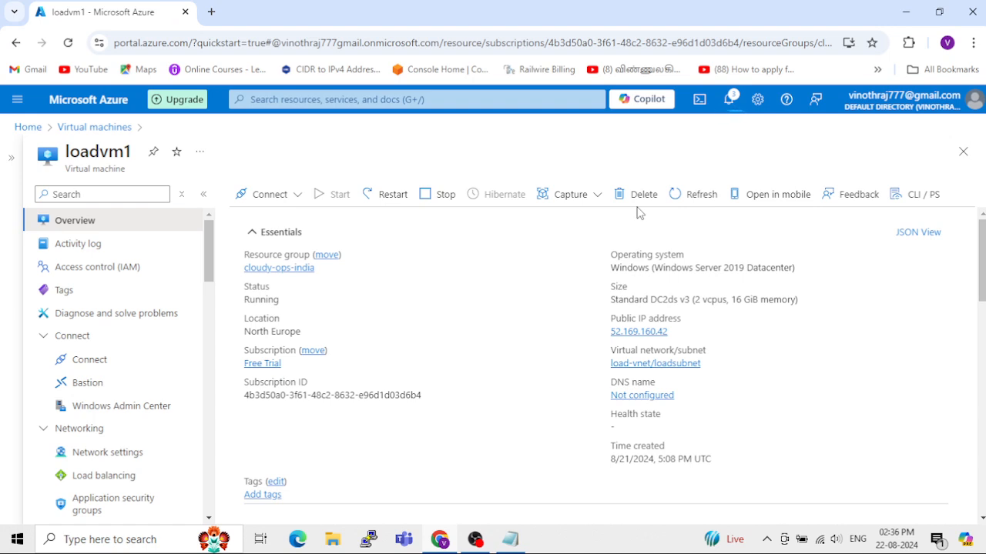
click(728, 100)
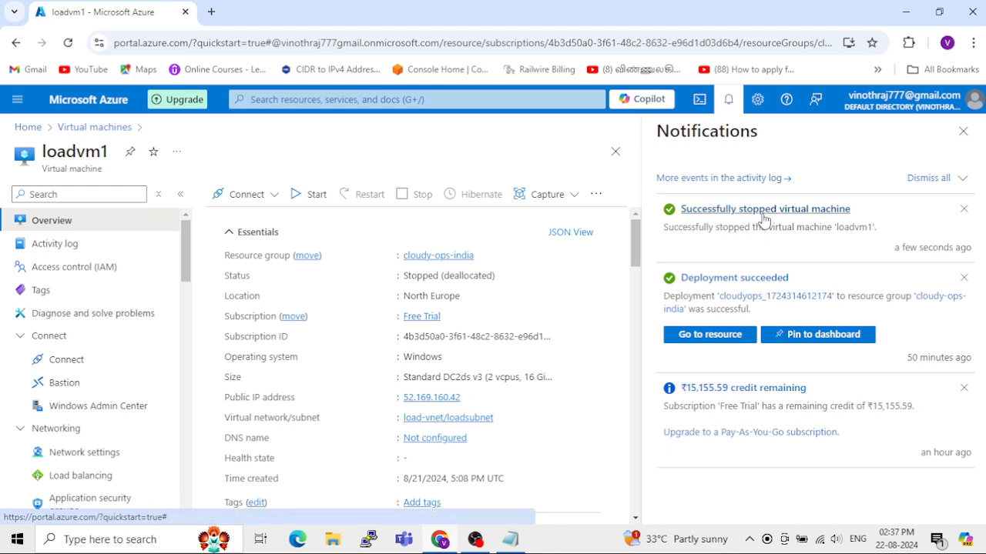
click(963, 133)
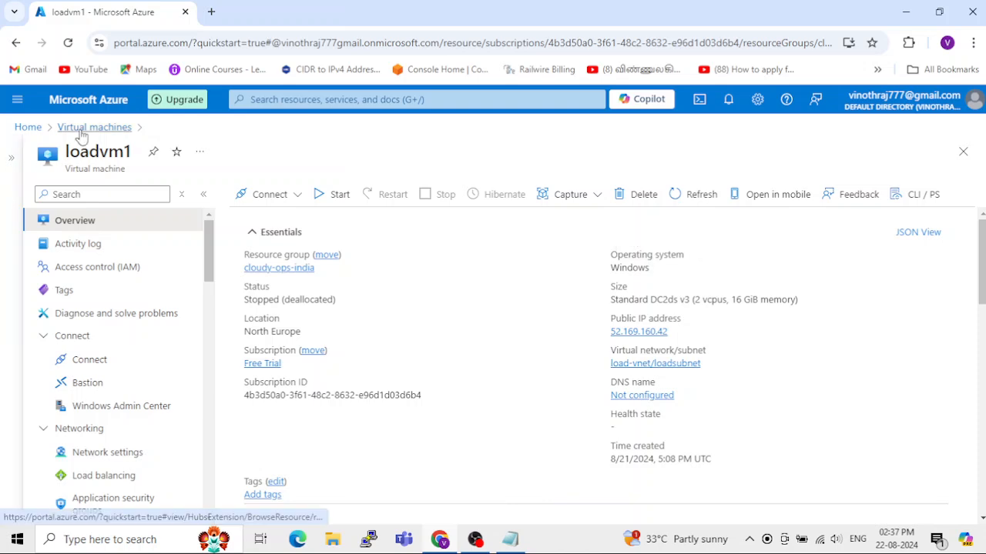
Step: Return to the my-backu-valult777 Recovery Services vault and list its Azure Virtual Machine backup items
click(84, 128)
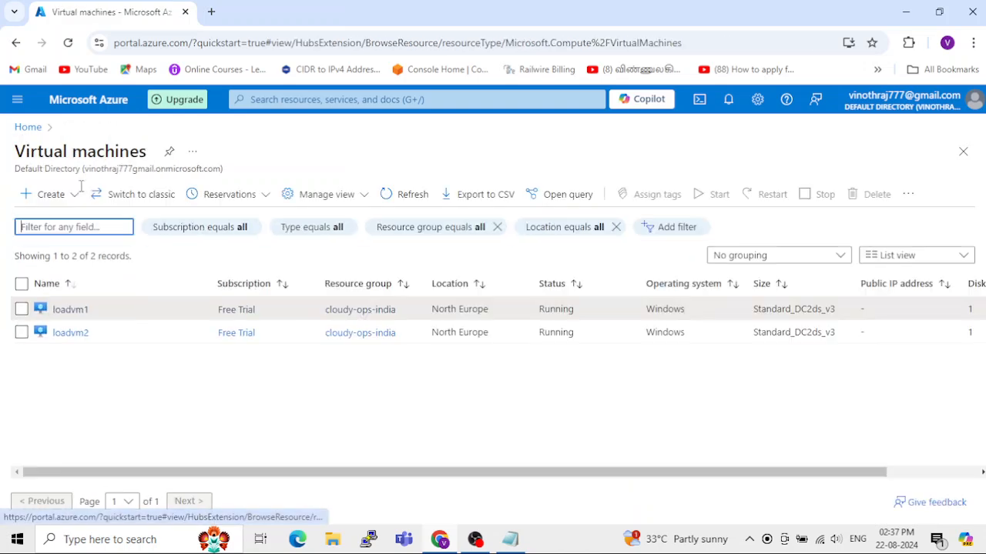
click(28, 127)
click(306, 216)
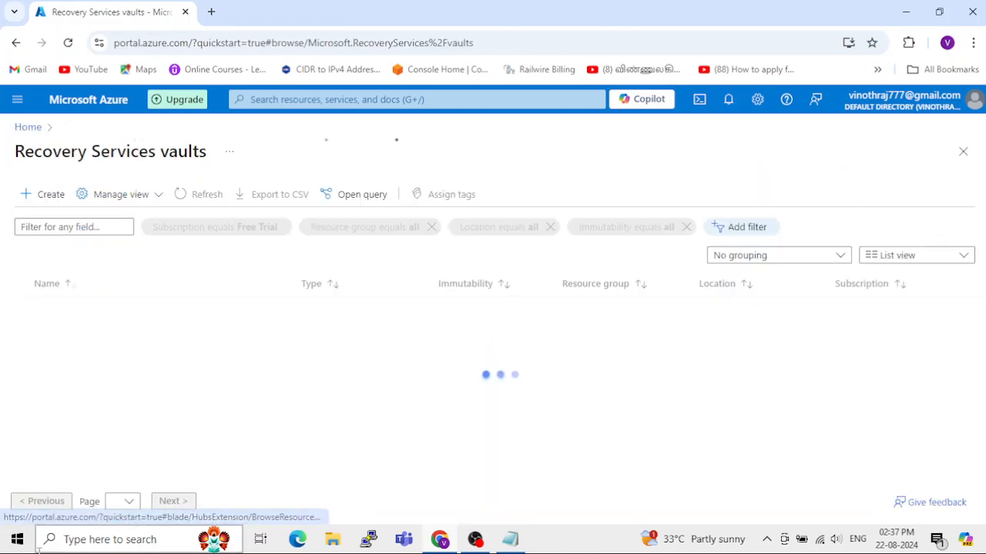
click(129, 311)
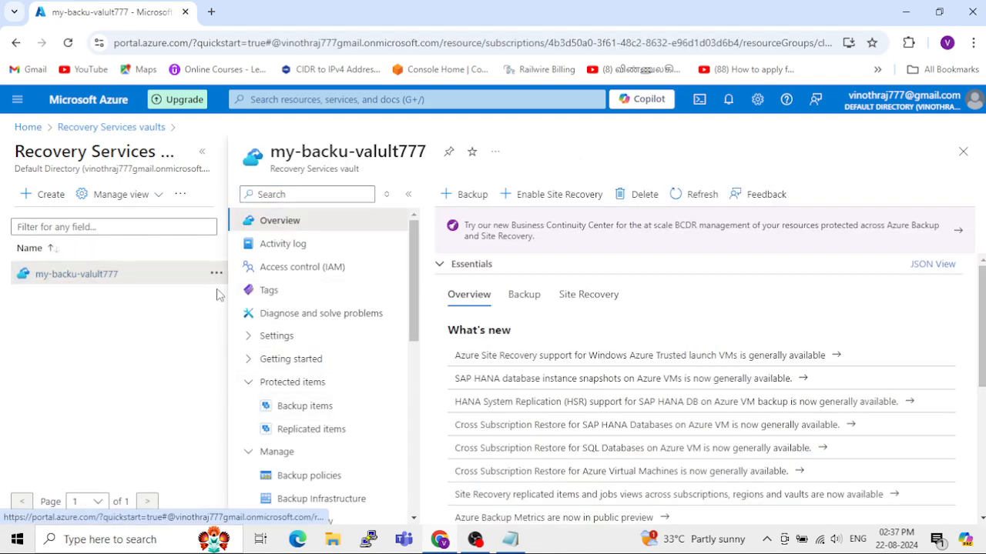
click(202, 152)
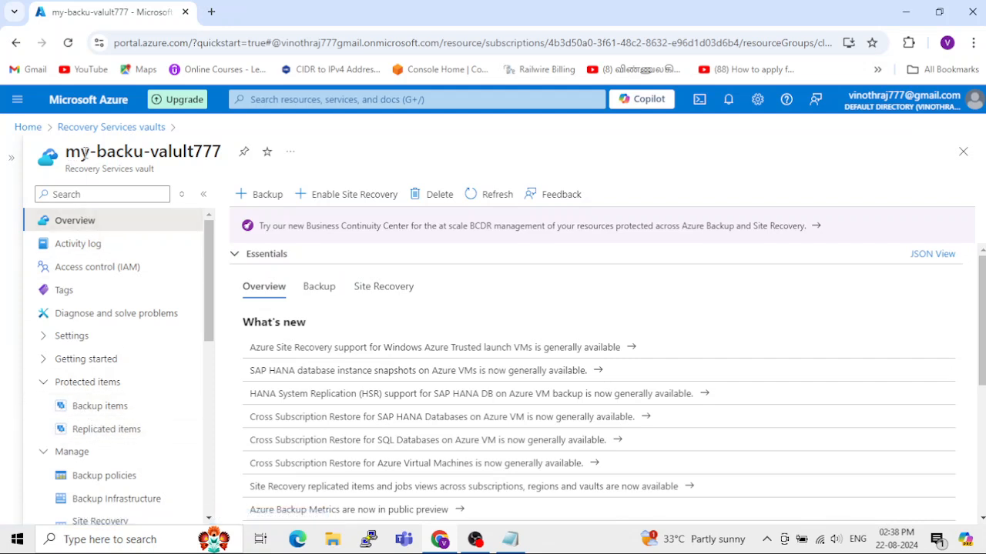
click(117, 418)
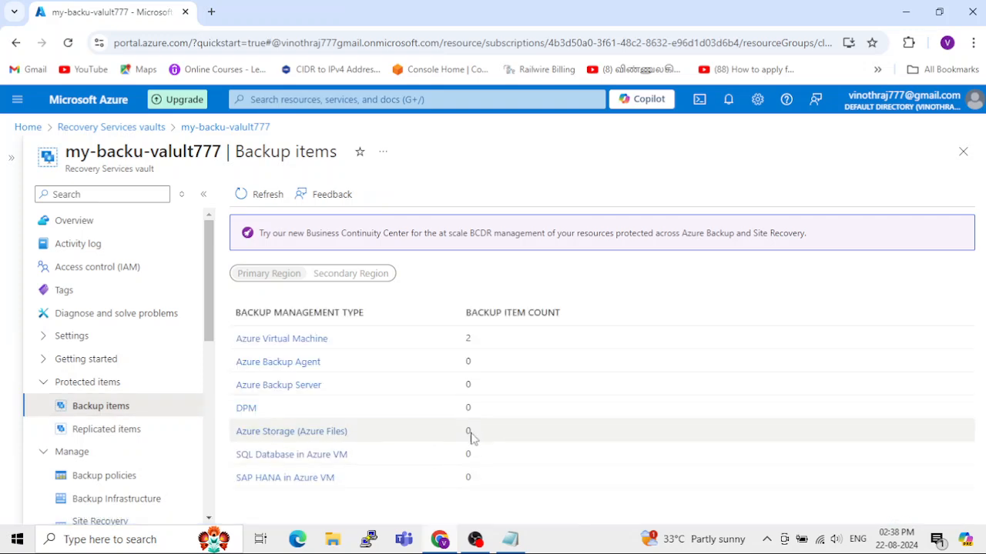
click(310, 339)
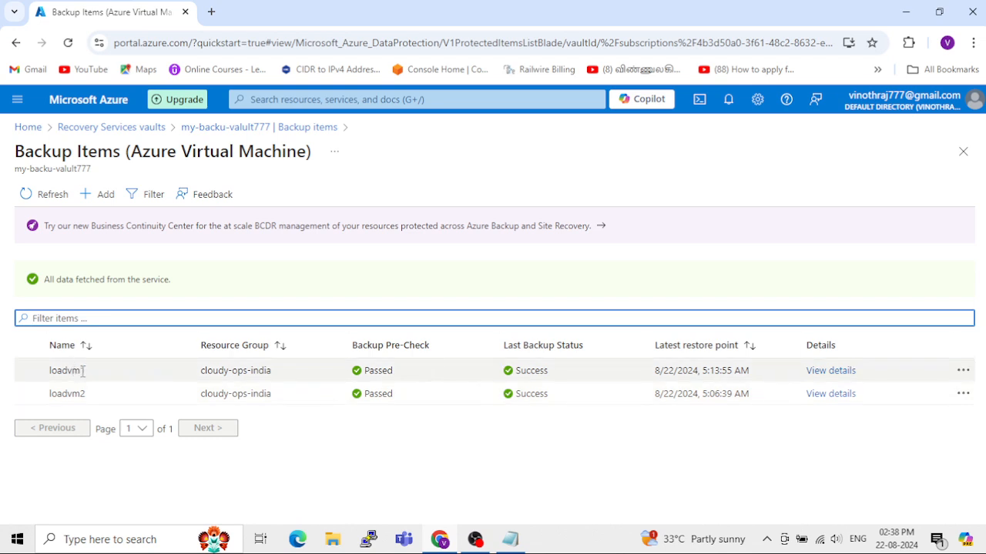
Step: Open the Restore VM form for loadvm1 from its 8/22/2024, 5:13:55 AM recovery point
click(830, 372)
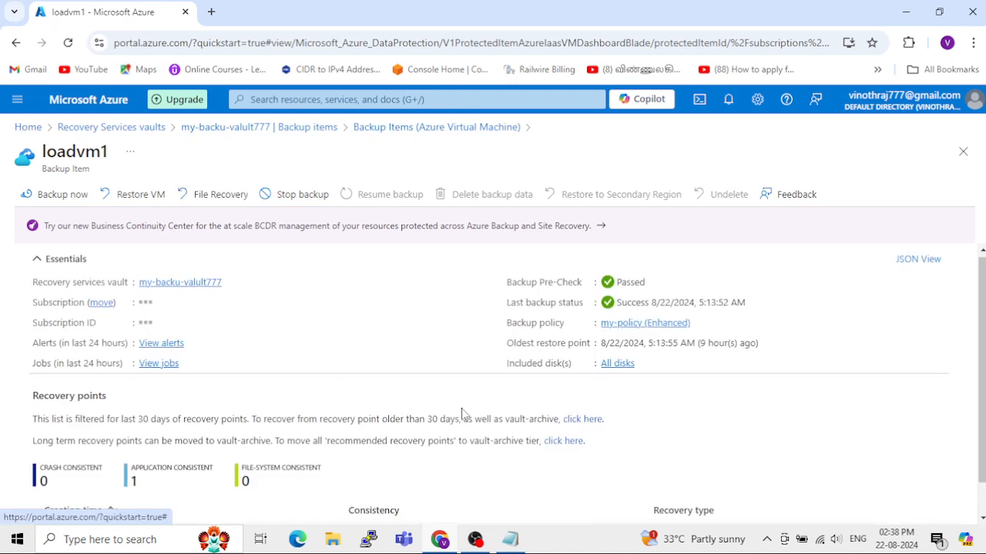
scroll(455, 416, down, 1)
click(949, 499)
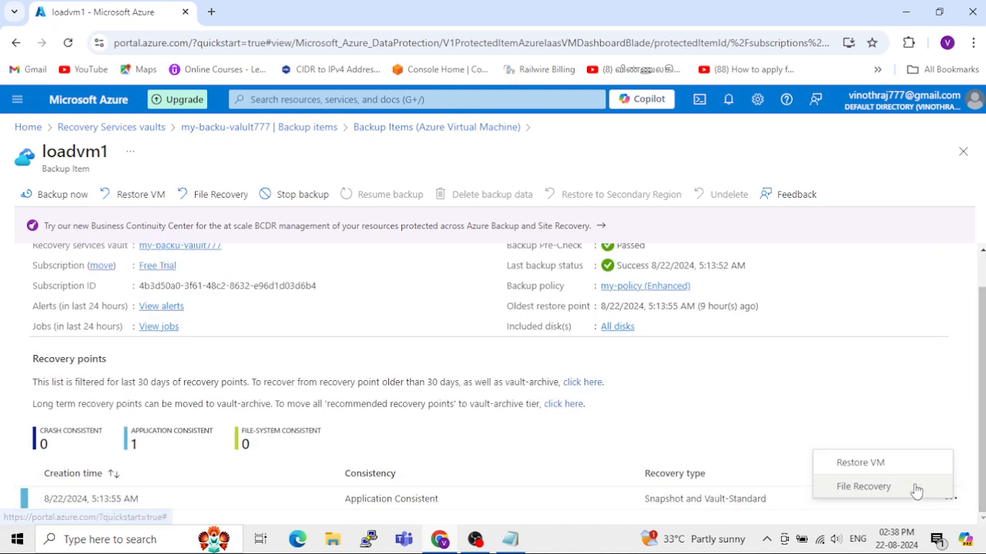
click(861, 464)
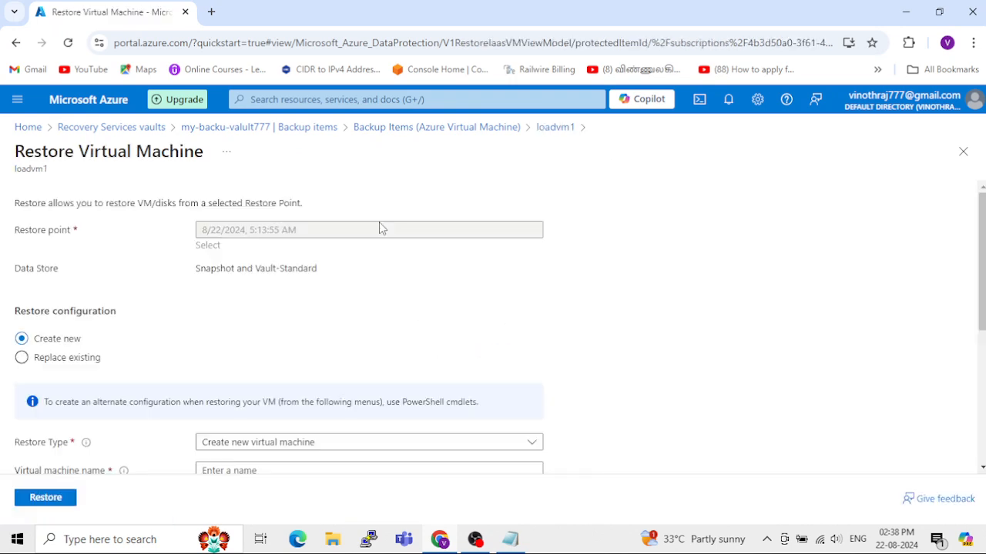
Step: Set the restore to replace the existing disks with cloudyops (StandardLRS) as staging location, and start it
click(21, 358)
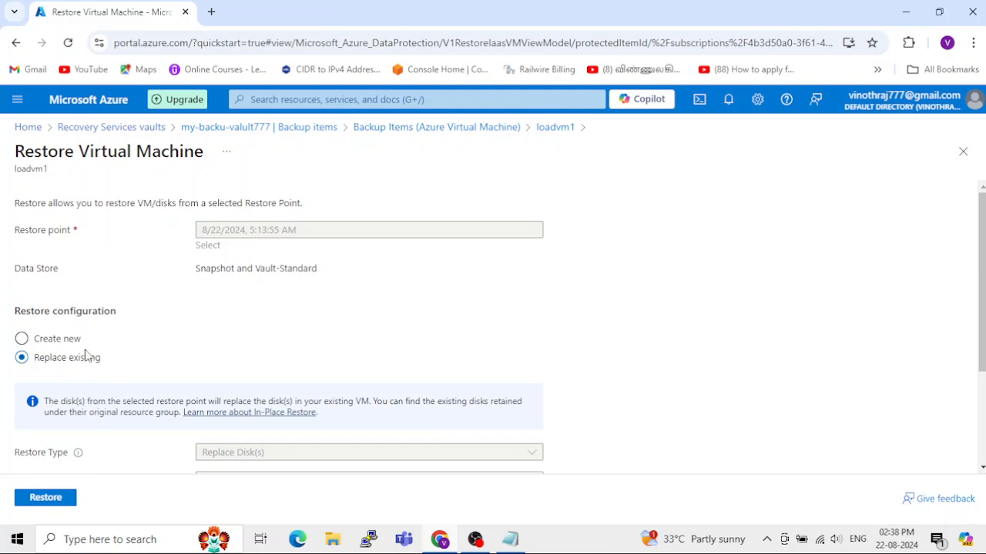
scroll(69, 373, down, 1)
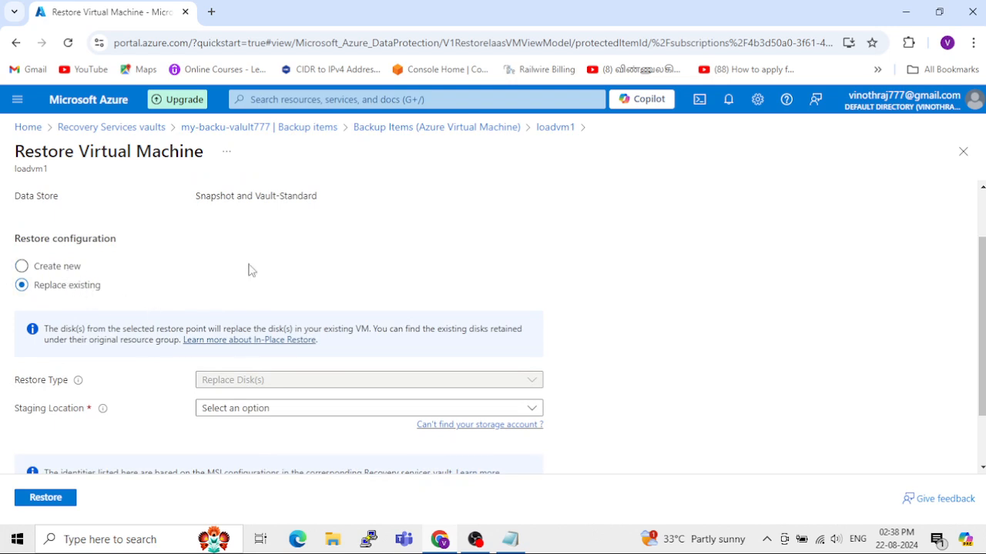
scroll(375, 258, up, 1)
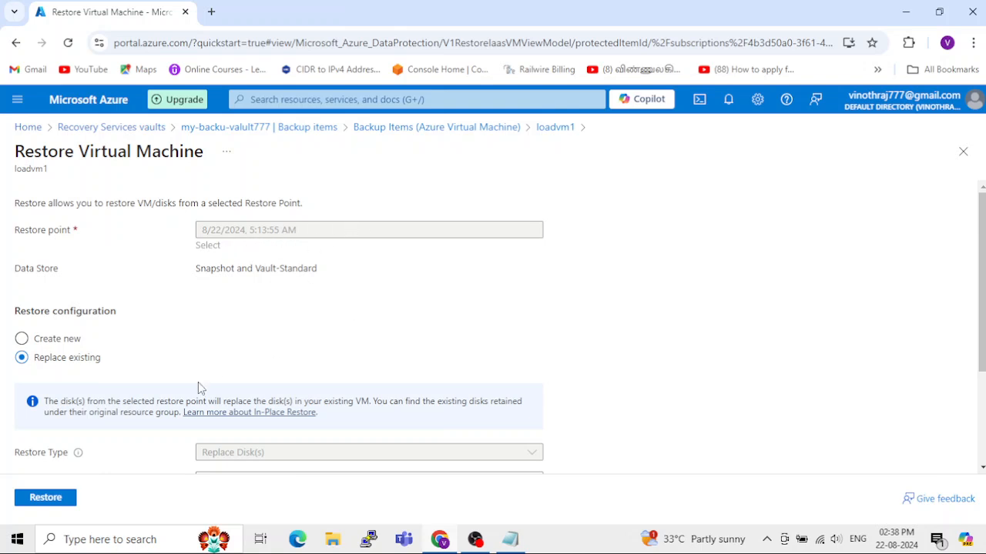
scroll(200, 387, down, 2)
click(255, 340)
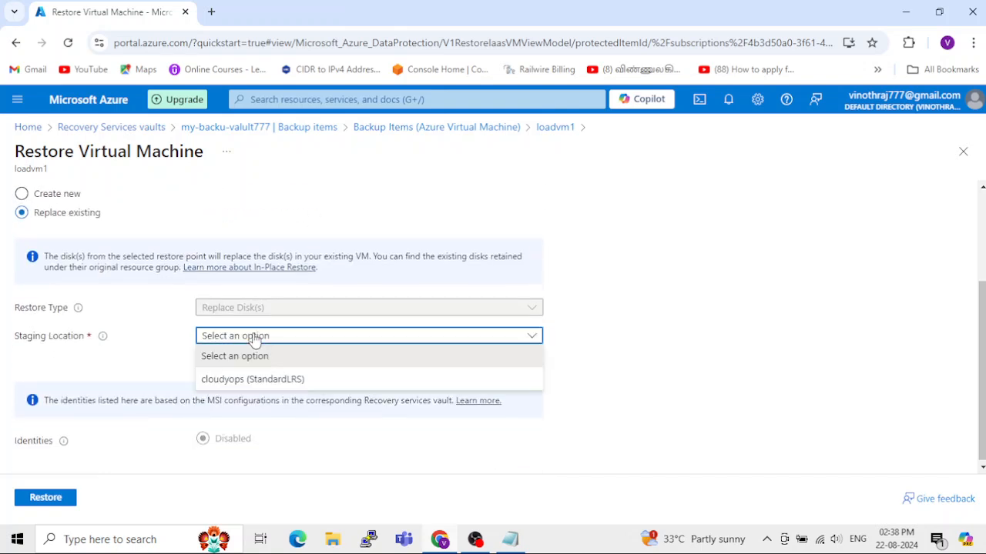
click(228, 382)
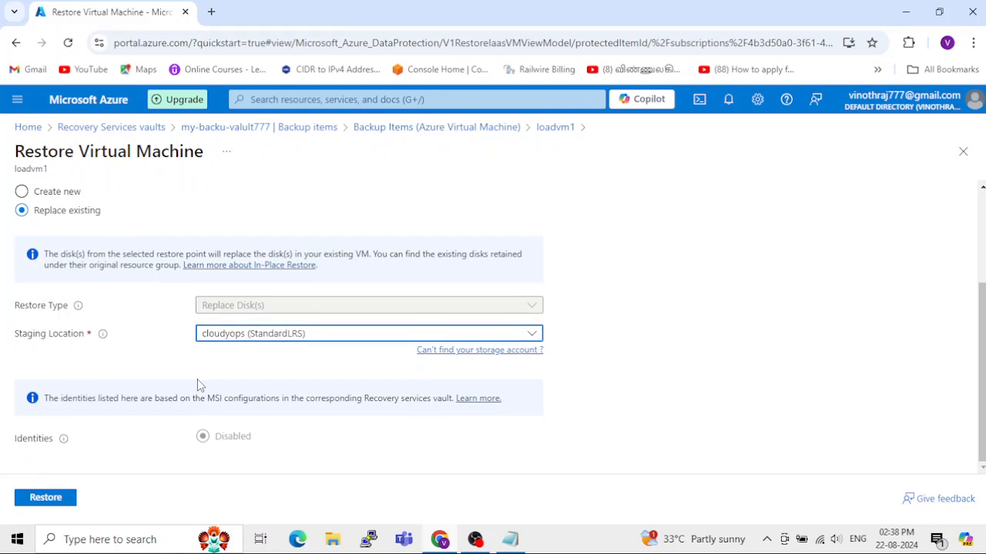
click(44, 498)
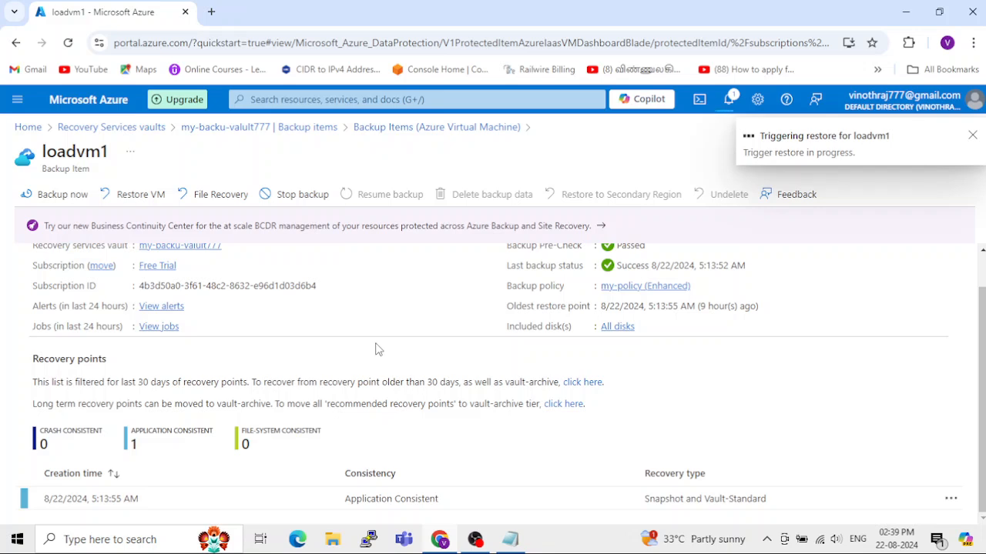
Step: Check the loadvm1 restore trigger in the notifications and open the backup jobs list to monitor its progress
scroll(375, 349, up, 1)
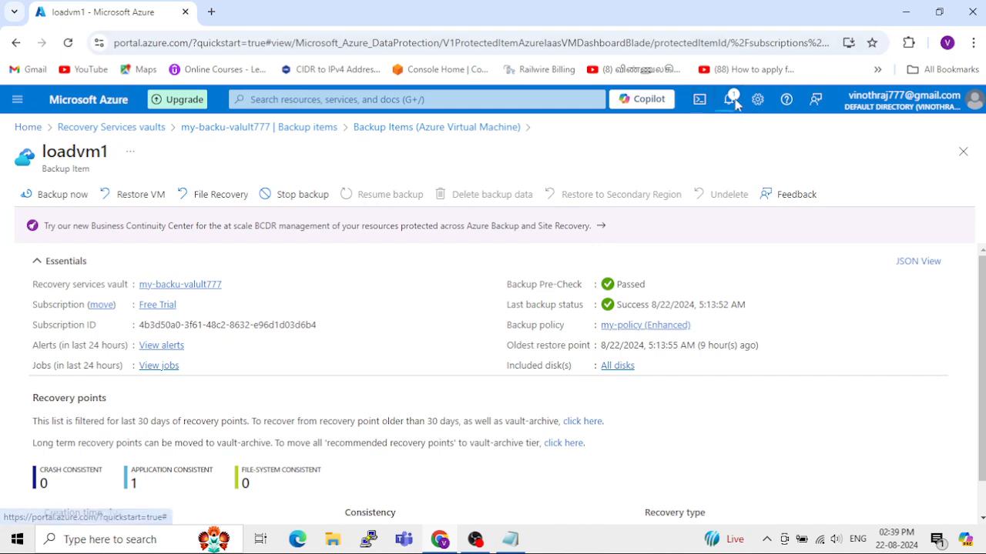
click(735, 104)
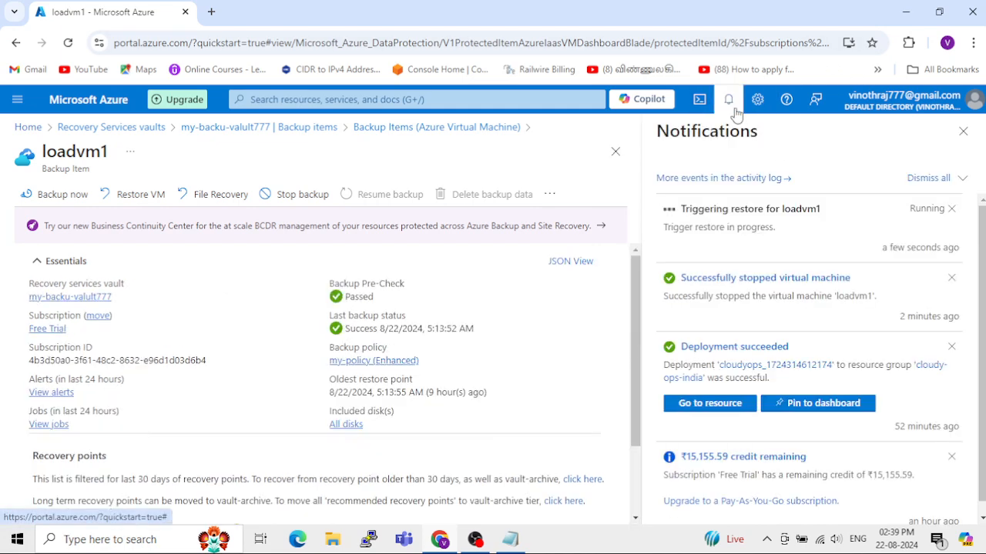
click(963, 131)
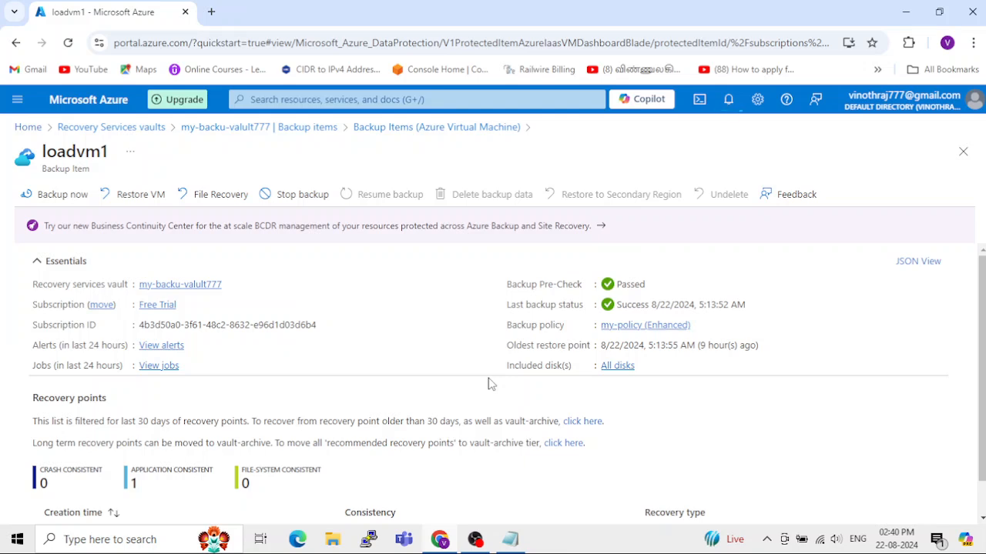
click(728, 98)
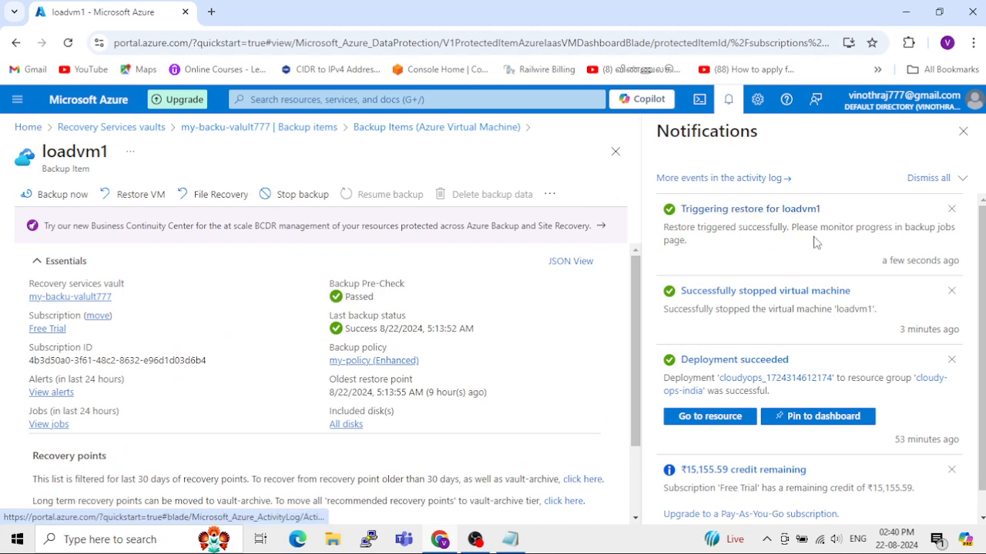
click(759, 212)
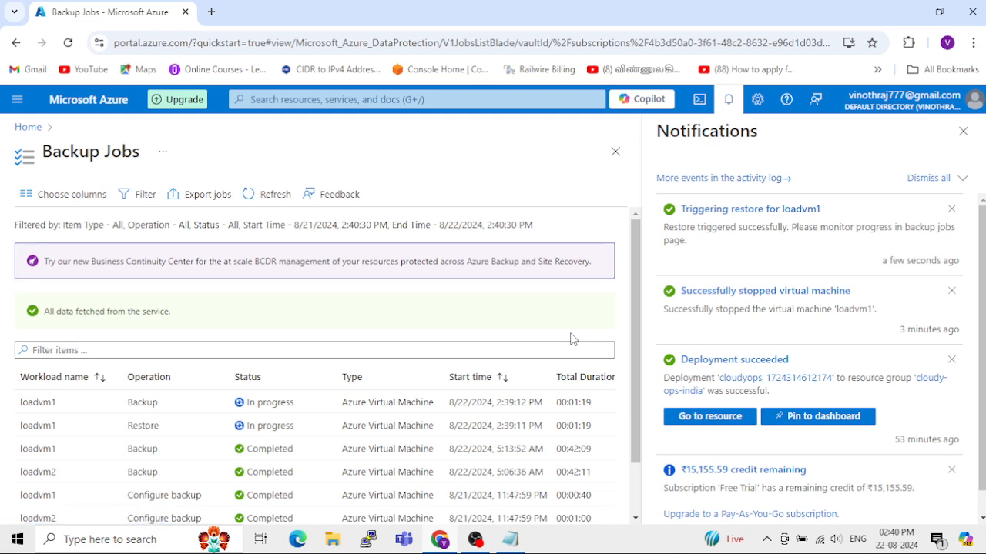
click(963, 131)
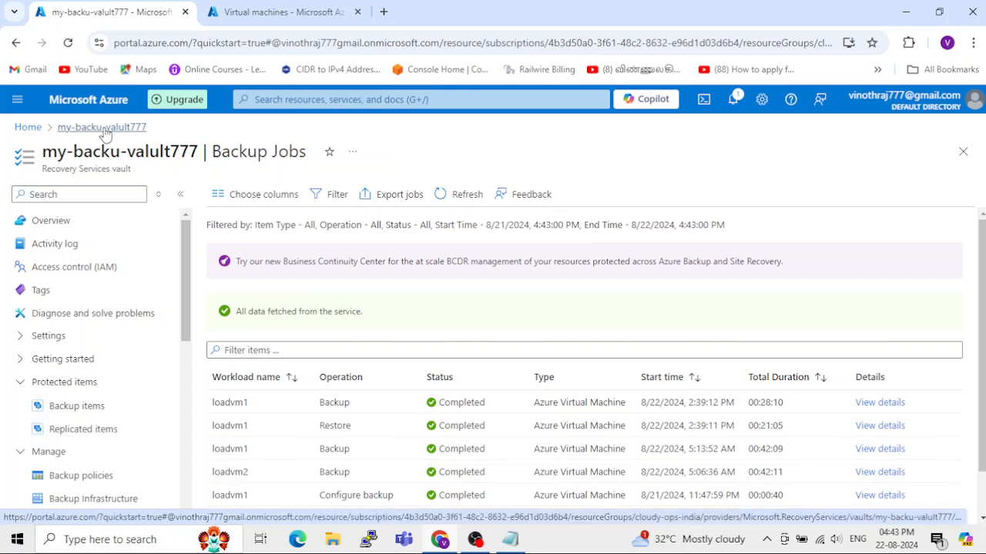
Step: Open the loadvm1 virtual machine from the virtual machines list and view its restore points
click(38, 133)
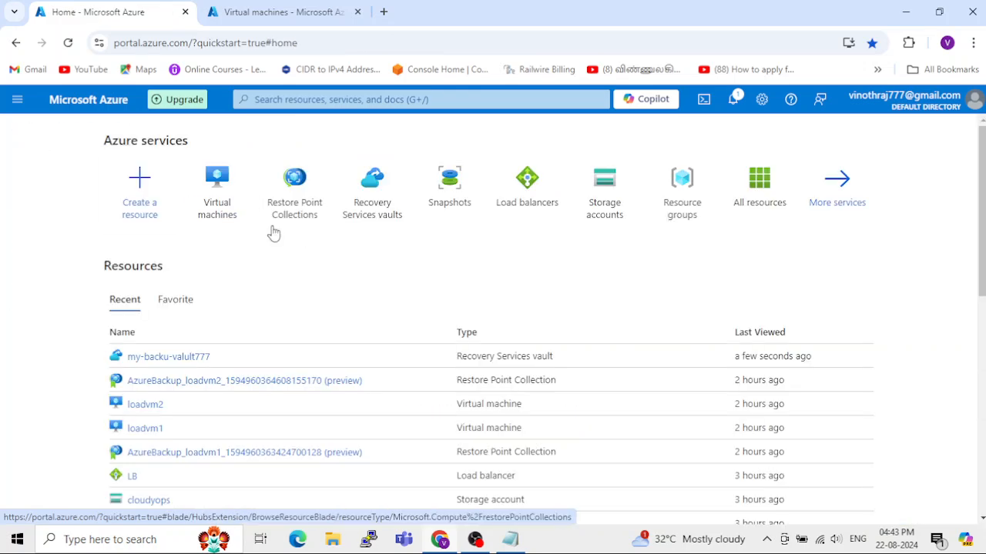
click(217, 199)
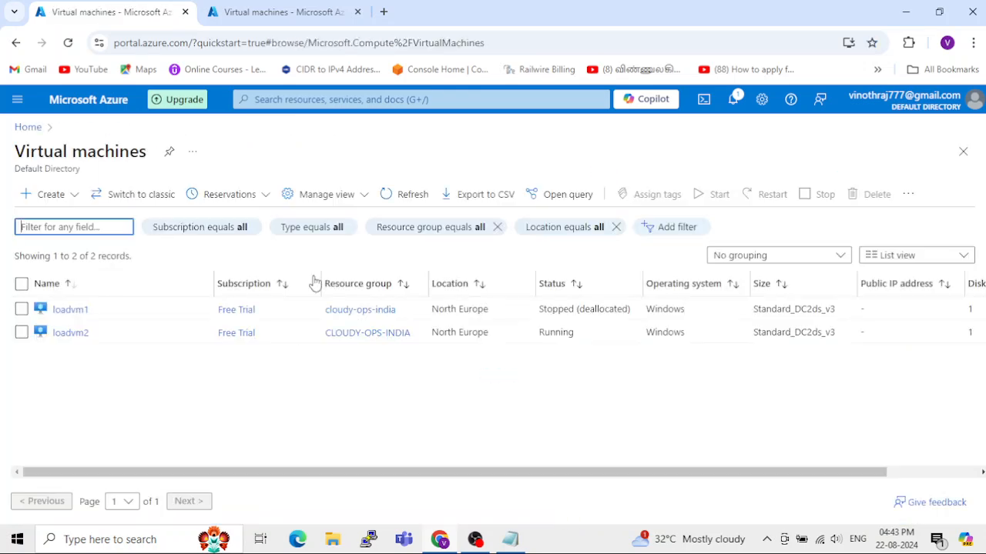
click(71, 311)
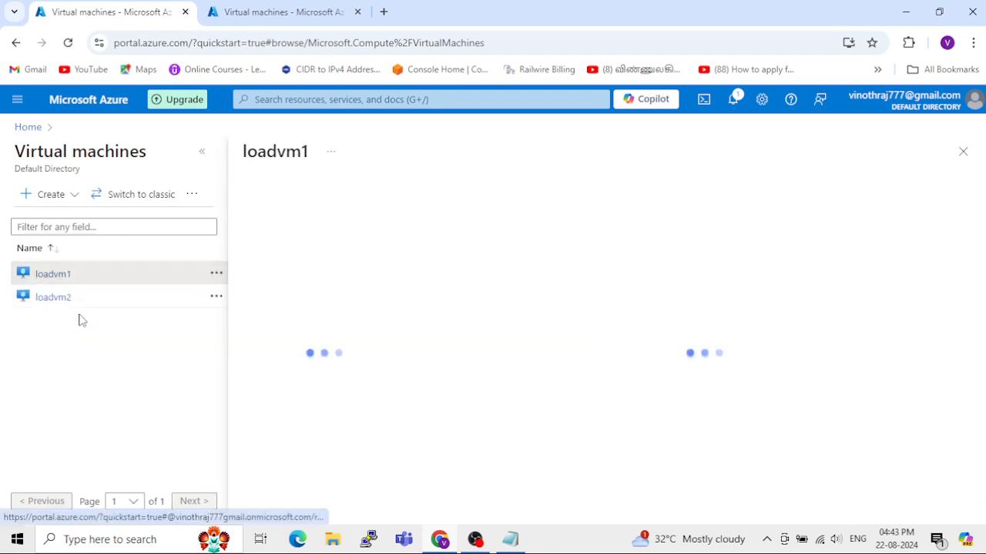
click(202, 154)
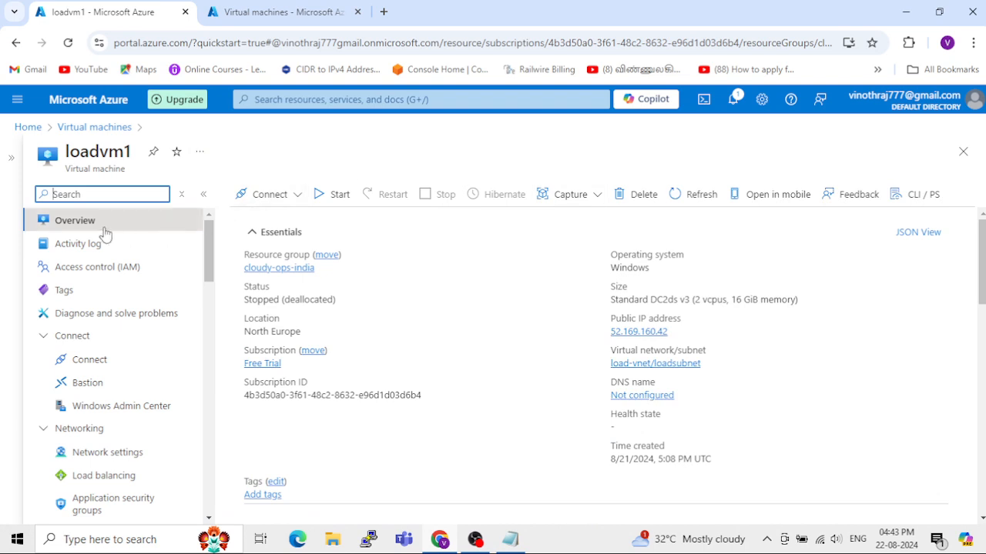
scroll(101, 264, down, 1)
scroll(101, 264, down, 3)
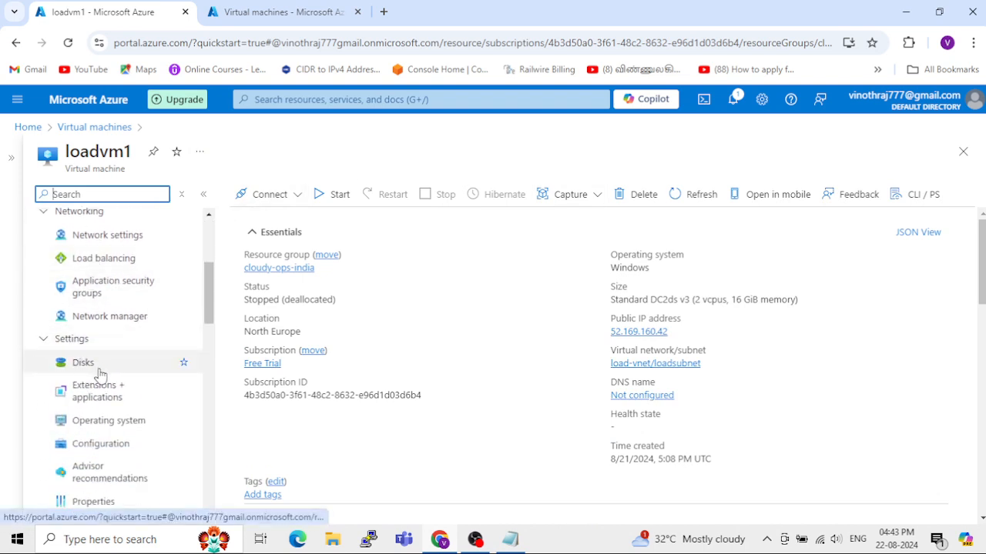
scroll(98, 375, down, 3)
scroll(81, 339, down, 5)
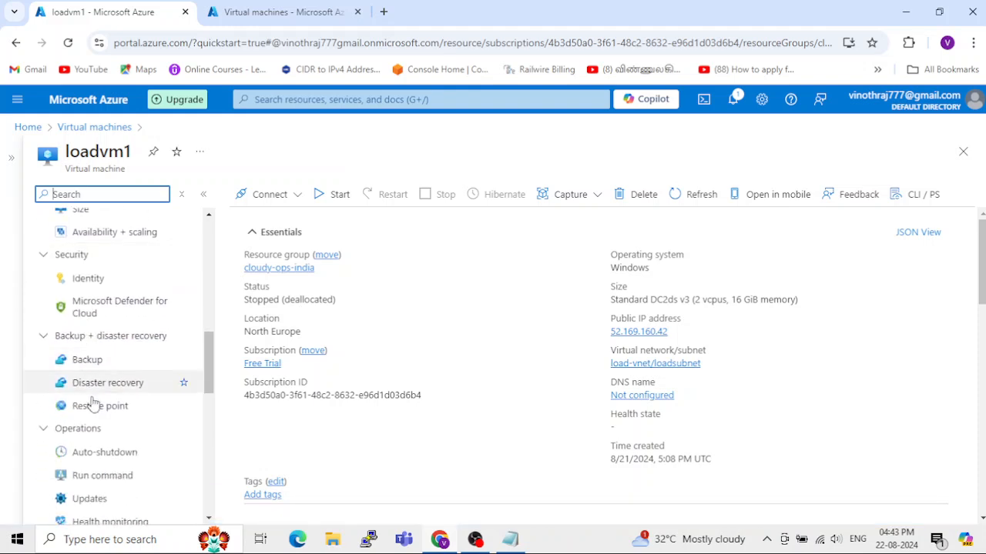
click(97, 406)
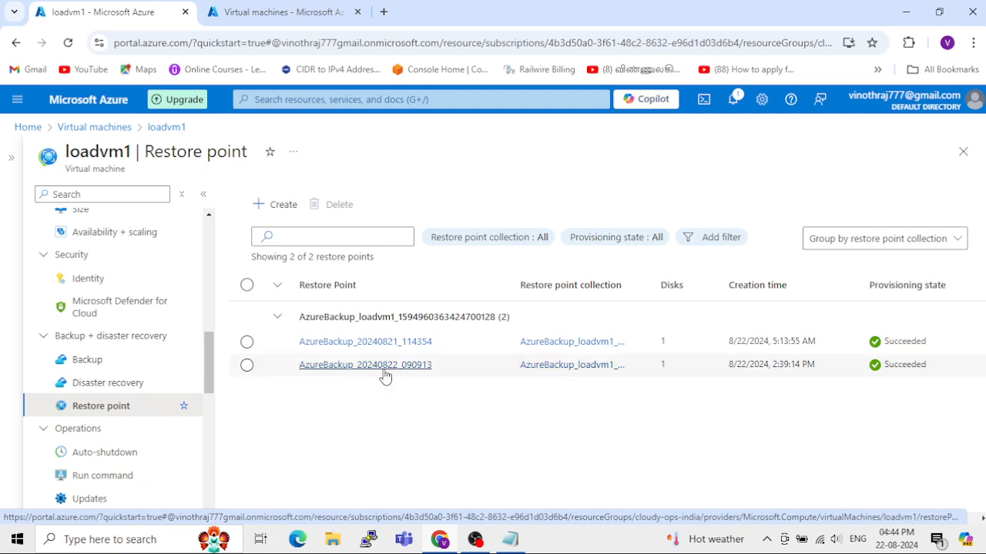
Step: Return to the loadvm1 overview through the virtual machines list and start the machine
click(98, 128)
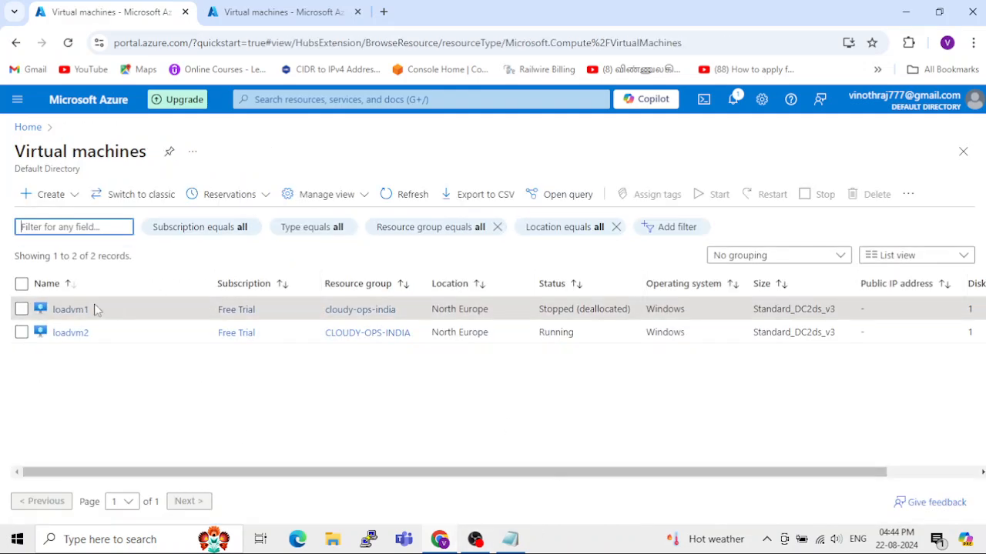
click(71, 312)
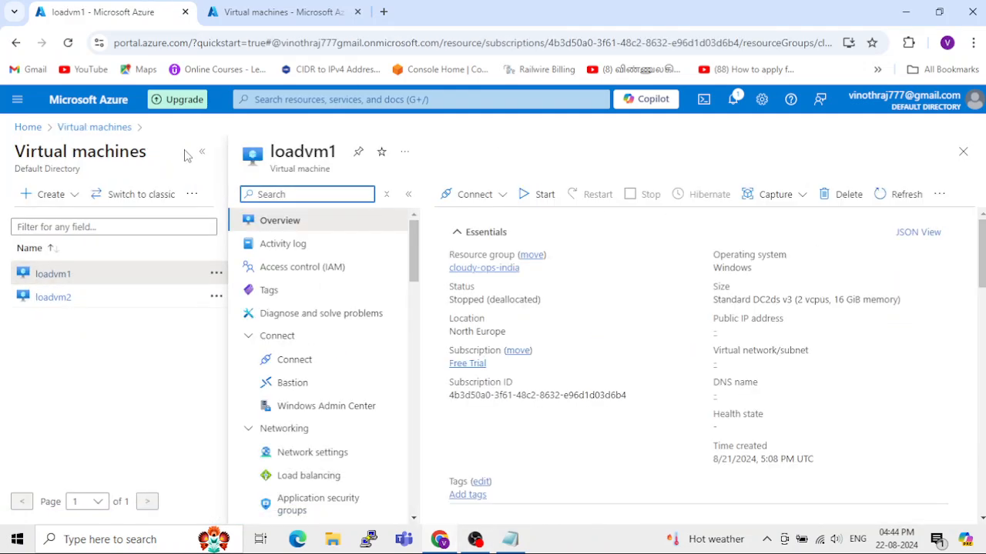
click(201, 158)
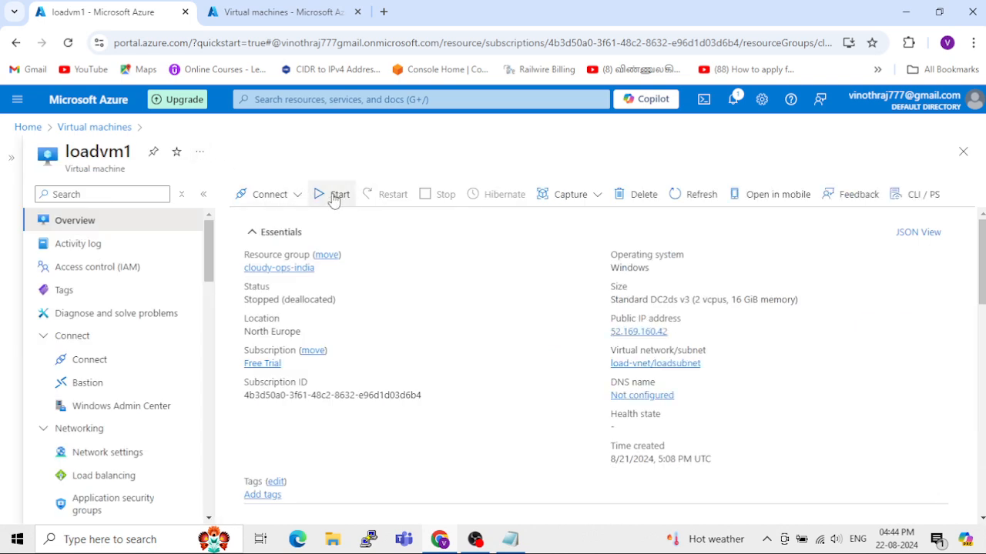
click(334, 197)
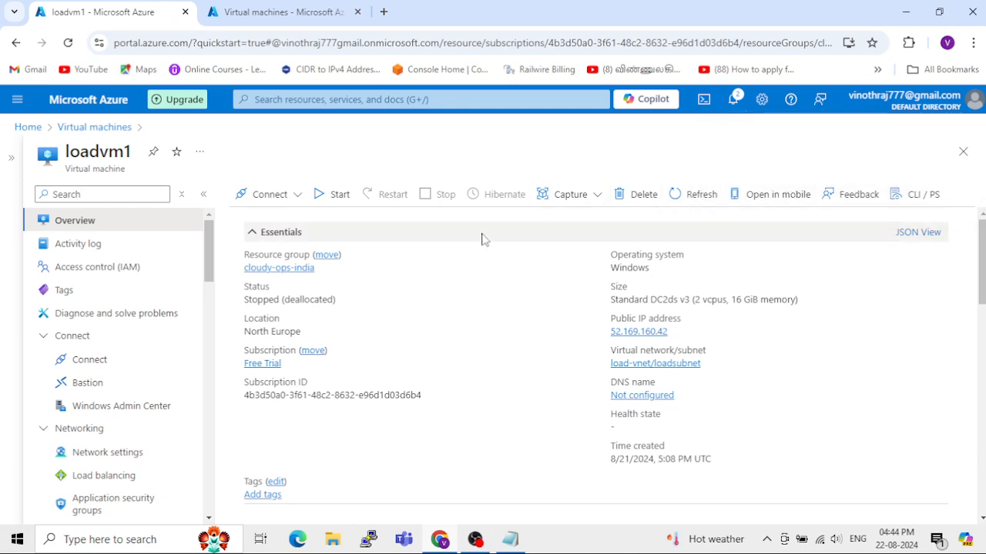
Step: Review loadvm1's overview properties, including its OS disk, and check the notifications for the machine's start
scroll(454, 331, down, 3)
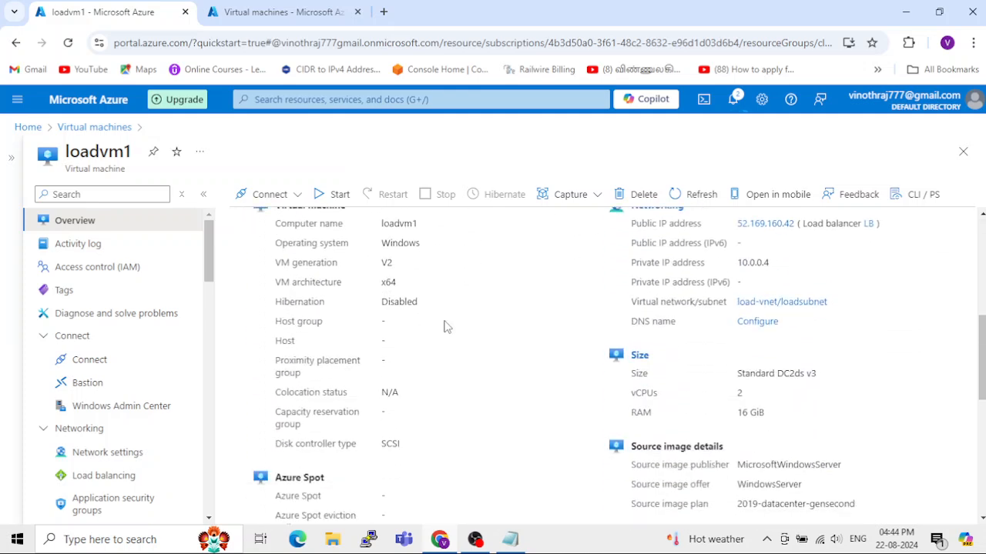
scroll(444, 327, down, 4)
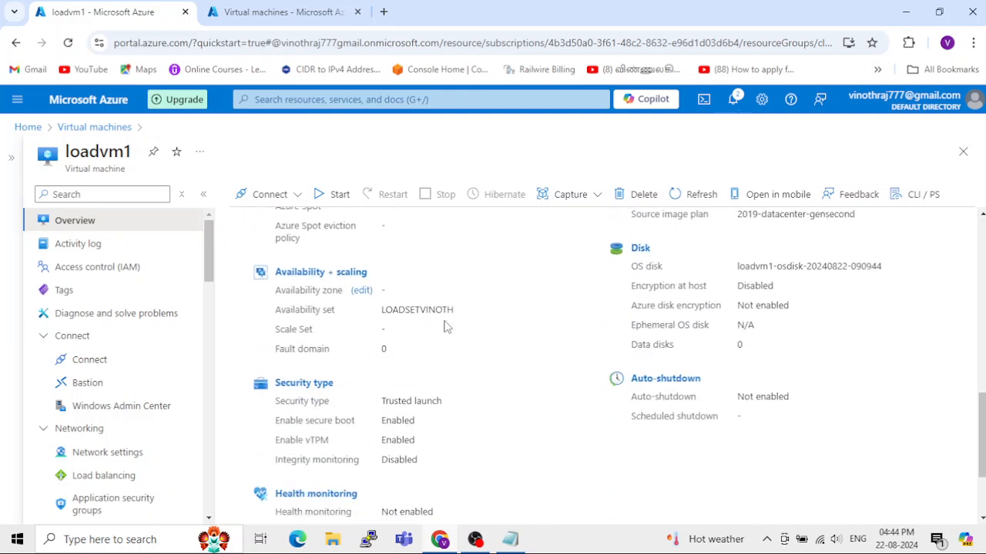
scroll(445, 326, down, 2)
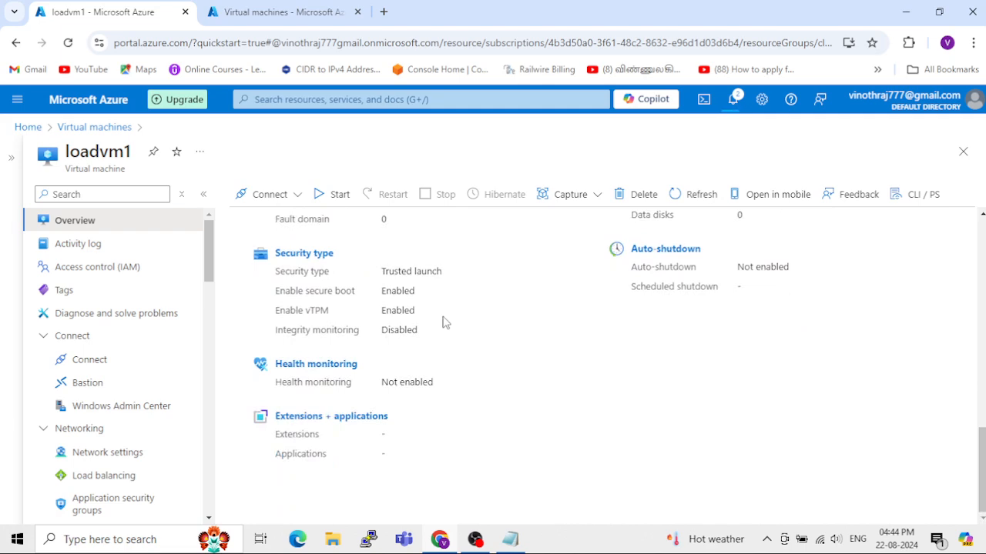
scroll(444, 324, up, 10)
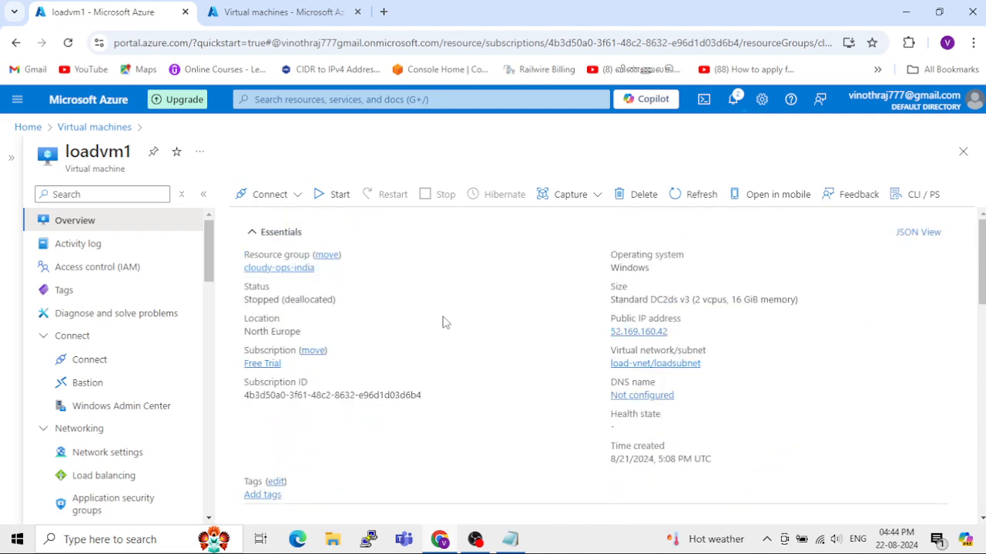
click(729, 104)
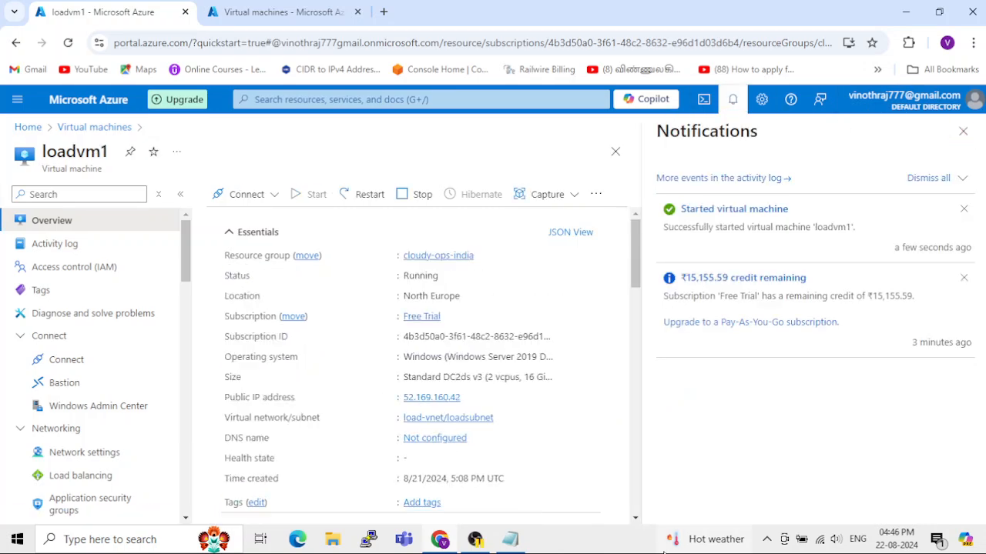
mouse_move(706, 540)
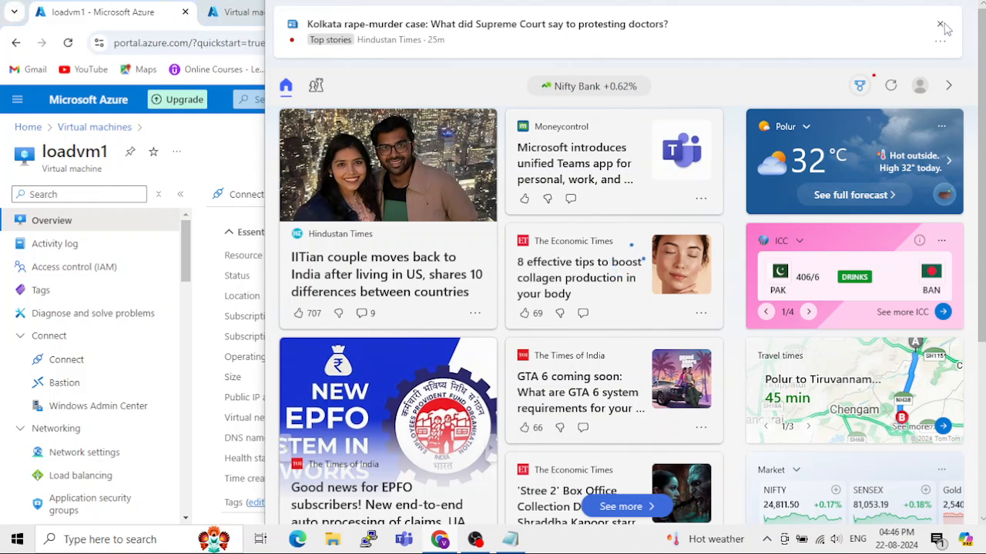
click(231, 12)
click(119, 11)
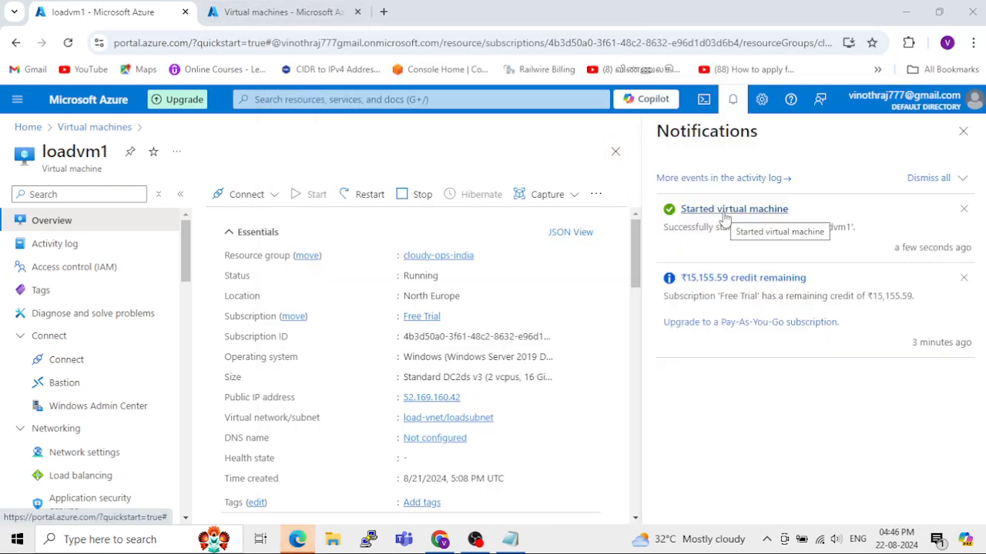
click(963, 133)
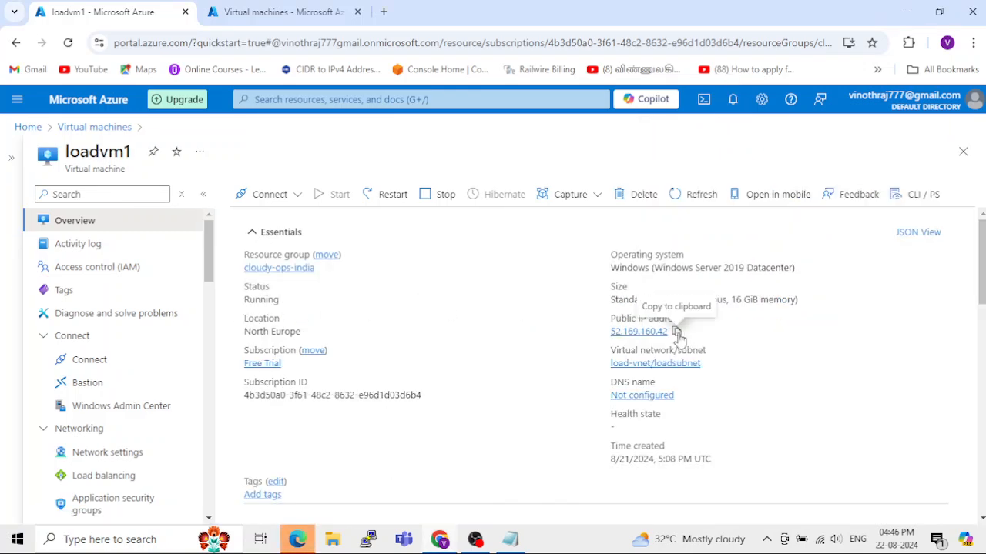
Step: Copy loadvm1's public IP address and start a Remote Desktop connection to 52.169.160.42:10
click(676, 332)
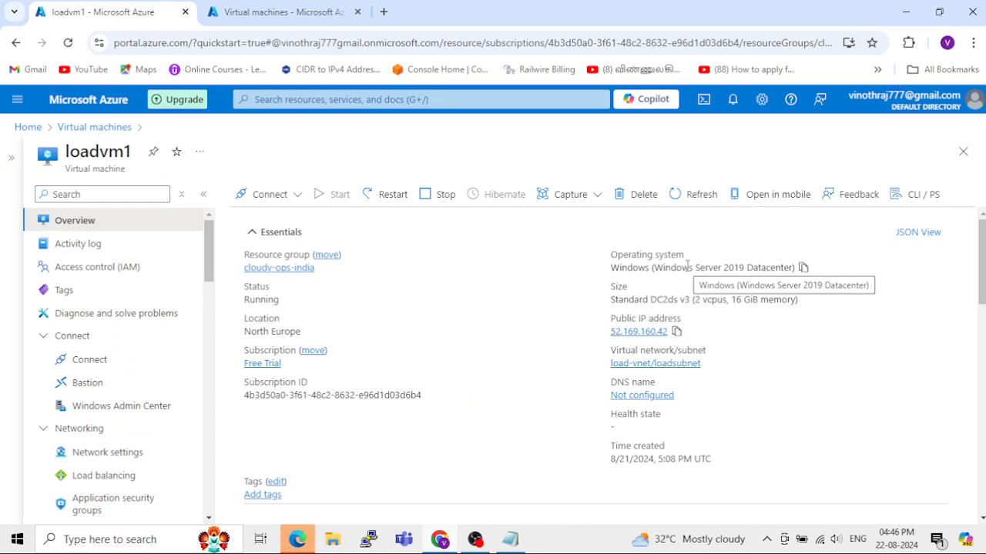
click(676, 332)
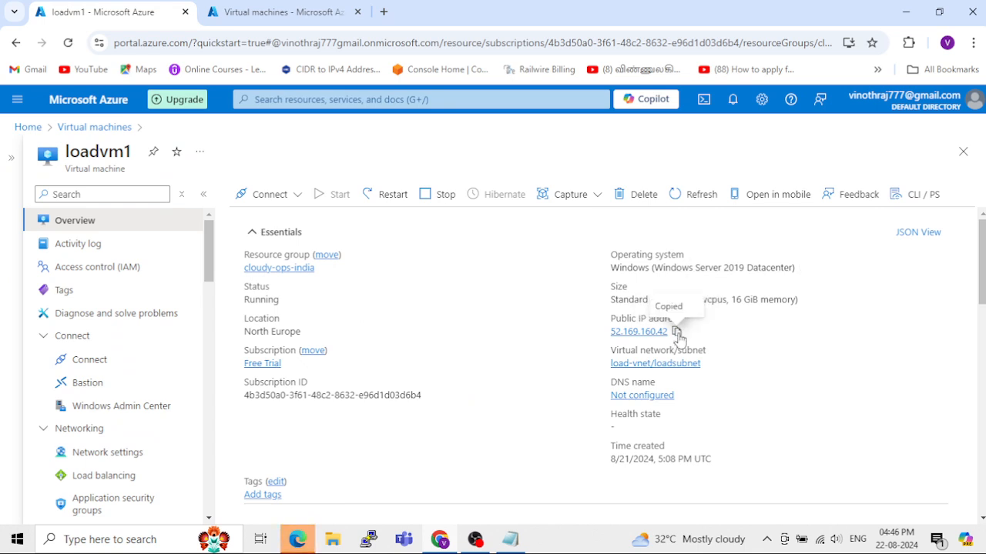
key(super+r)
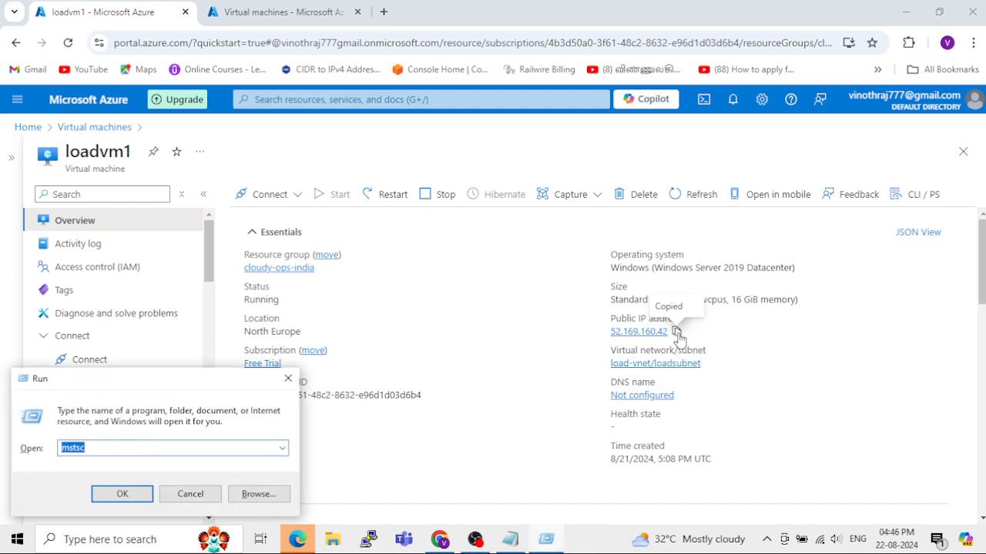
key(Return)
drag(491, 176, 343, 175)
key(ctrl+v)
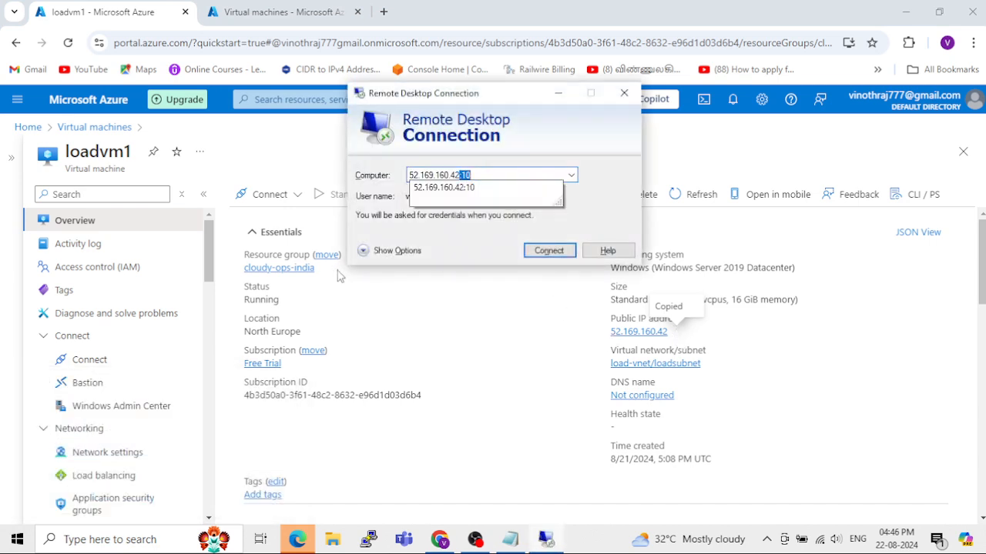
text(:10)
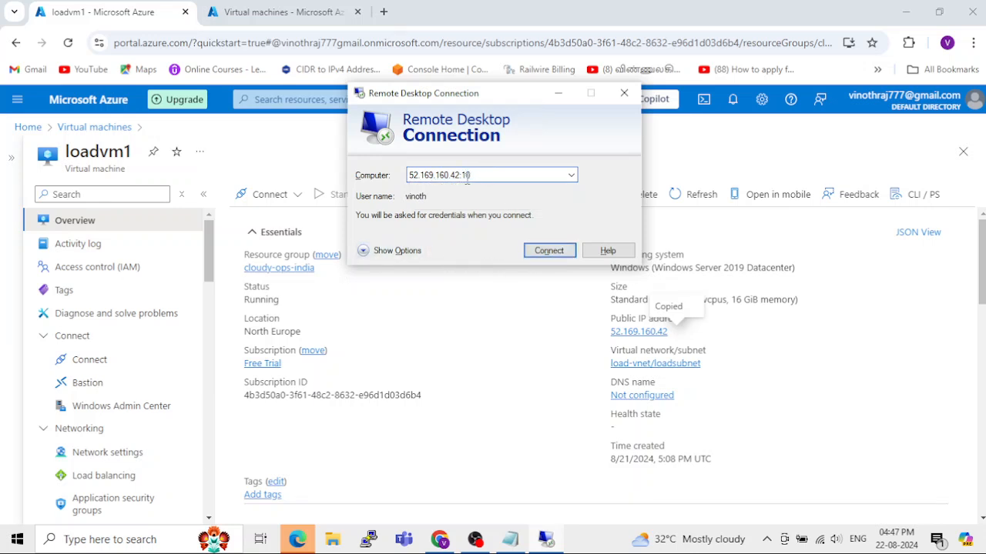
click(547, 253)
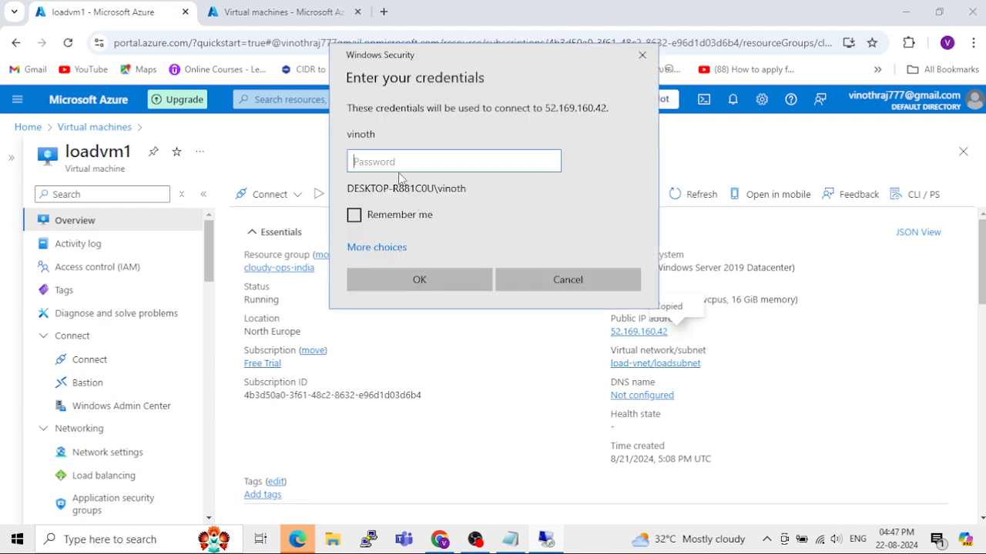
Step: Sign in to the remote machine with the account password, accept its untrusted certificate, and maximize the session window
text(••)
key(BackSpace)
key(BackSpace)
text(••)
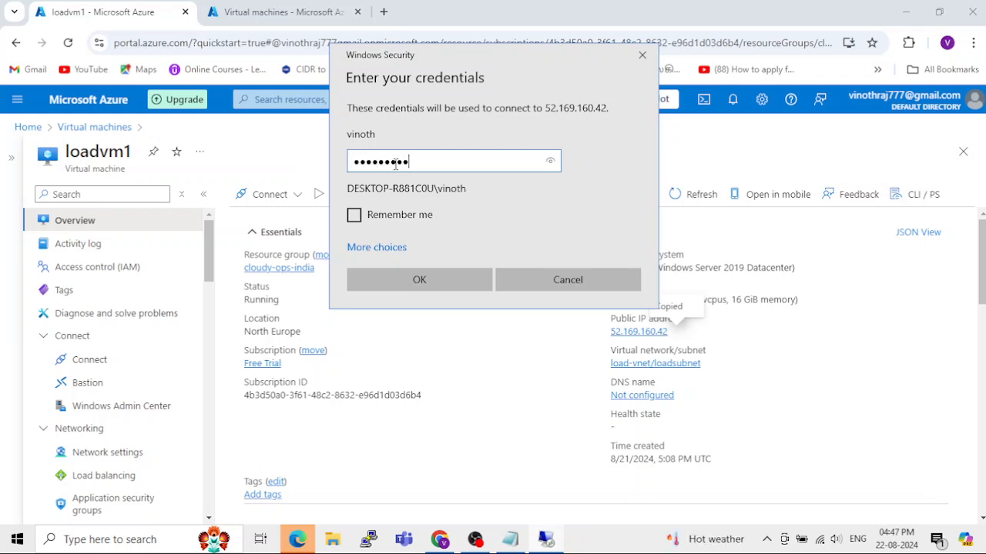
key(Return)
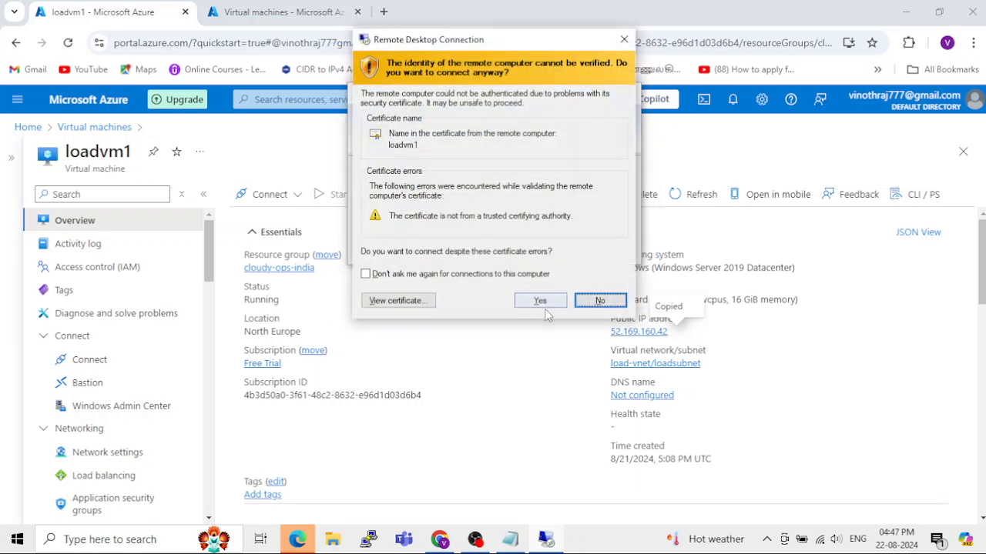
click(542, 302)
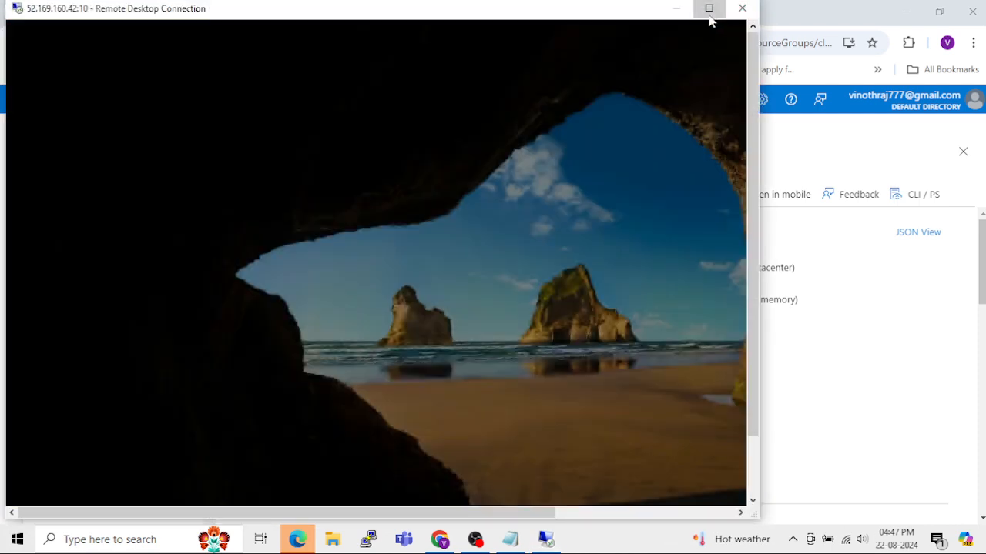
click(709, 8)
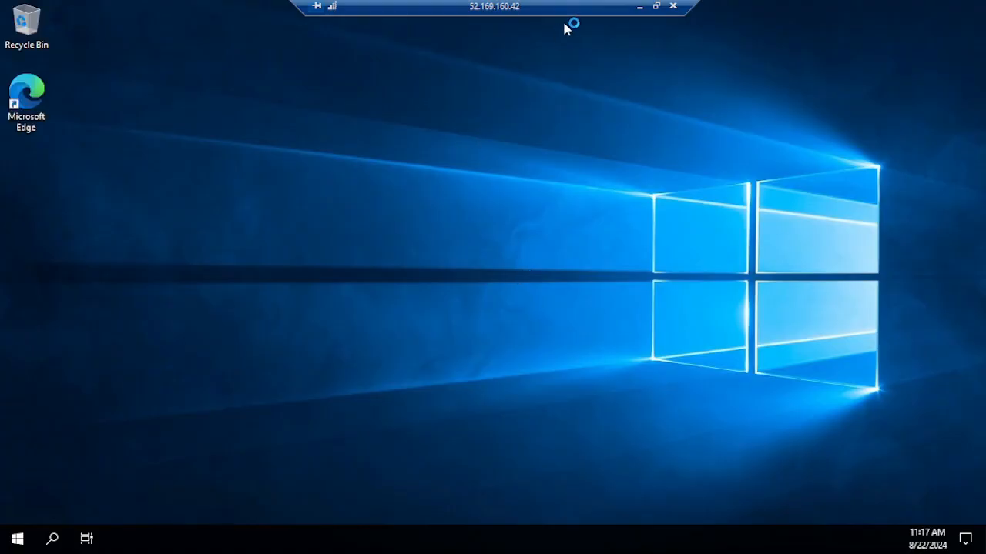
Step: Cancel the Shutdown Event Tracker, close Server Manager, and refresh the remote desktop
click(638, 10)
click(545, 539)
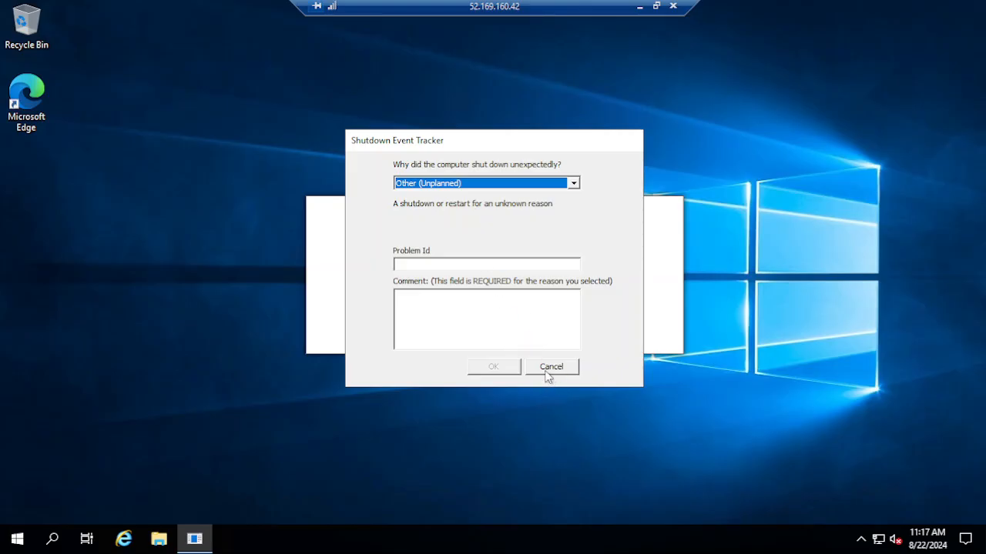
click(546, 370)
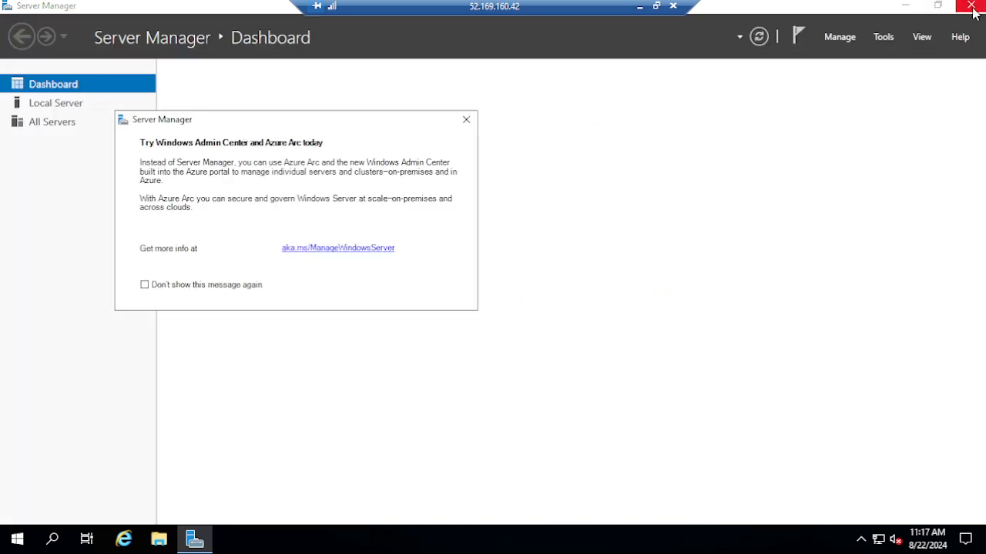
click(971, 6)
right_click(442, 219)
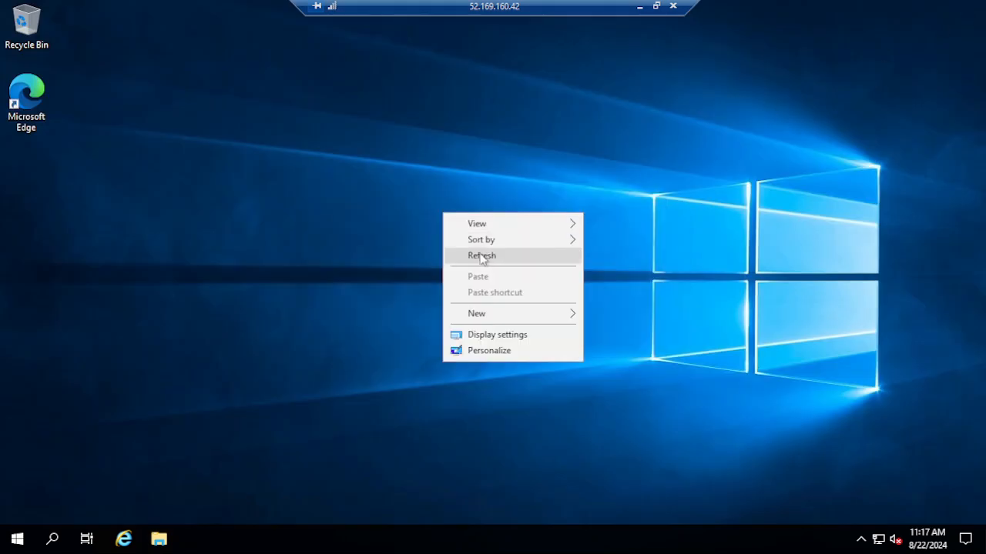
click(485, 257)
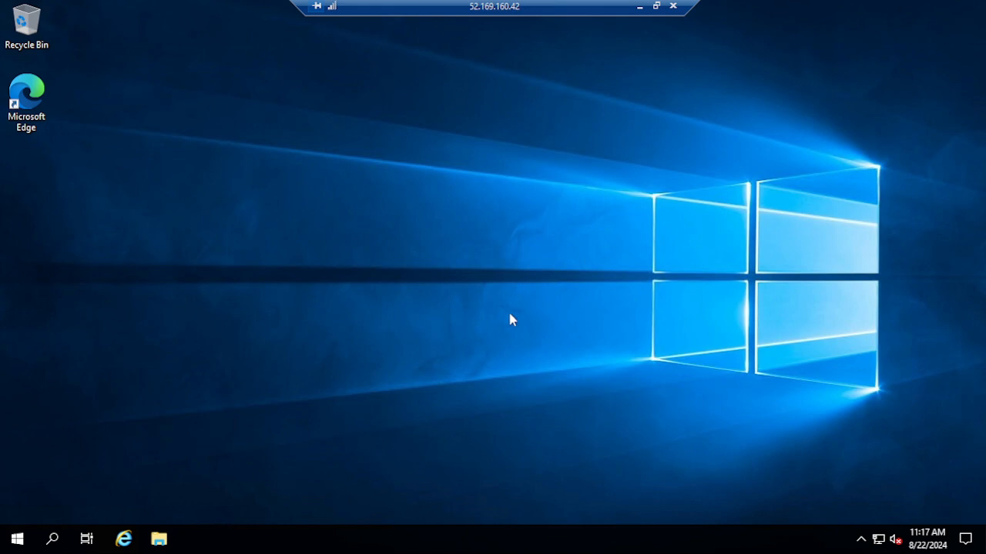
Step: Minimize the remote session, load 52.169.160.42/Default.html in a new browser tab, and return to the Azure virtual machines list
click(640, 10)
click(676, 331)
click(384, 11)
right_click(358, 44)
click(406, 161)
text(/D)
key(Return)
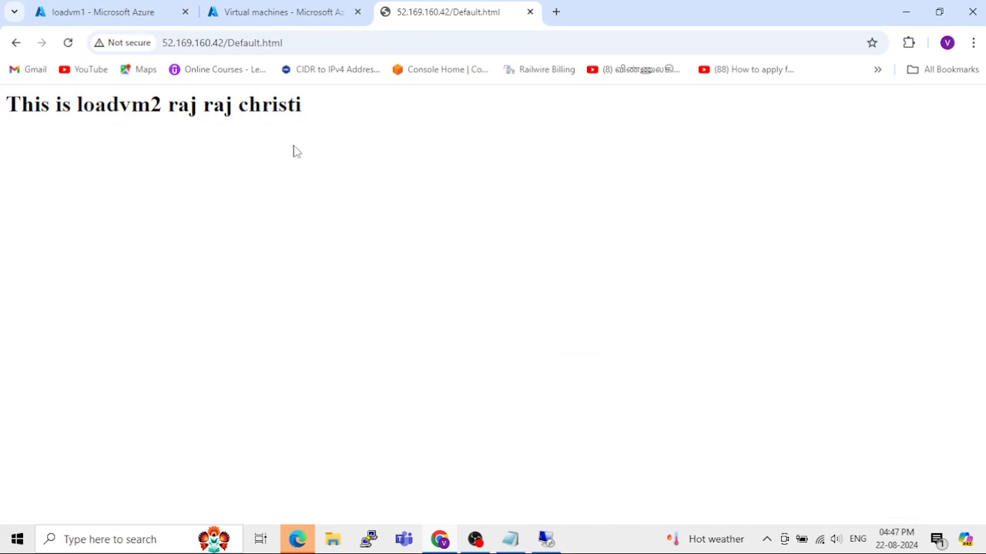
click(285, 17)
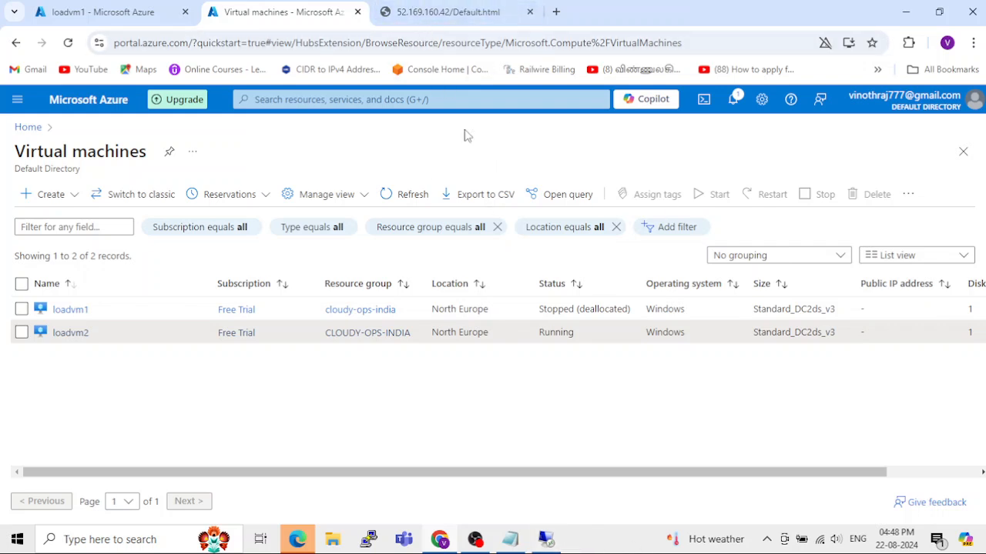
Step: Switch back to the 52.169.160.42 Remote Desktop session, refresh its desktop twice, and minimize the session
mouse_move(547, 539)
click(551, 470)
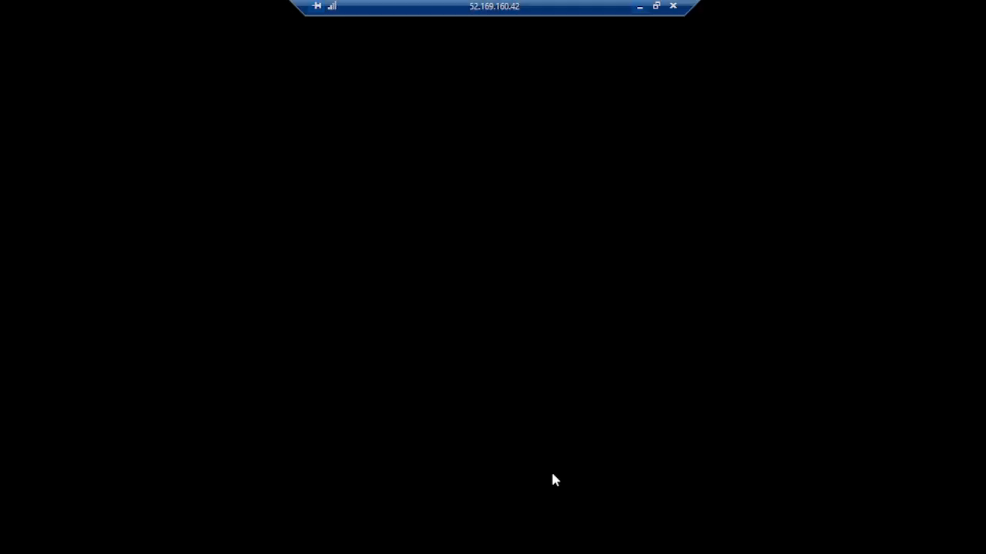
right_click(476, 267)
click(508, 312)
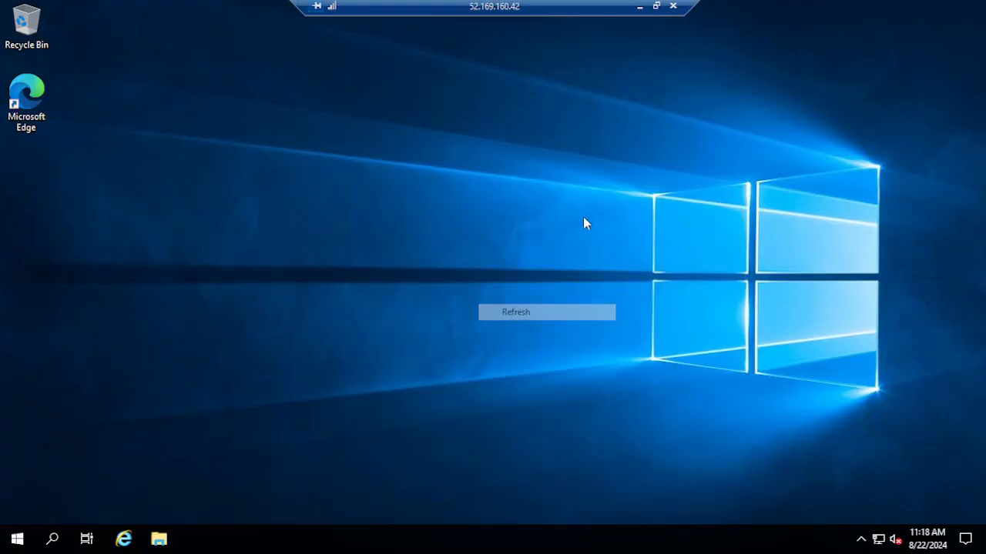
right_click(398, 197)
click(428, 240)
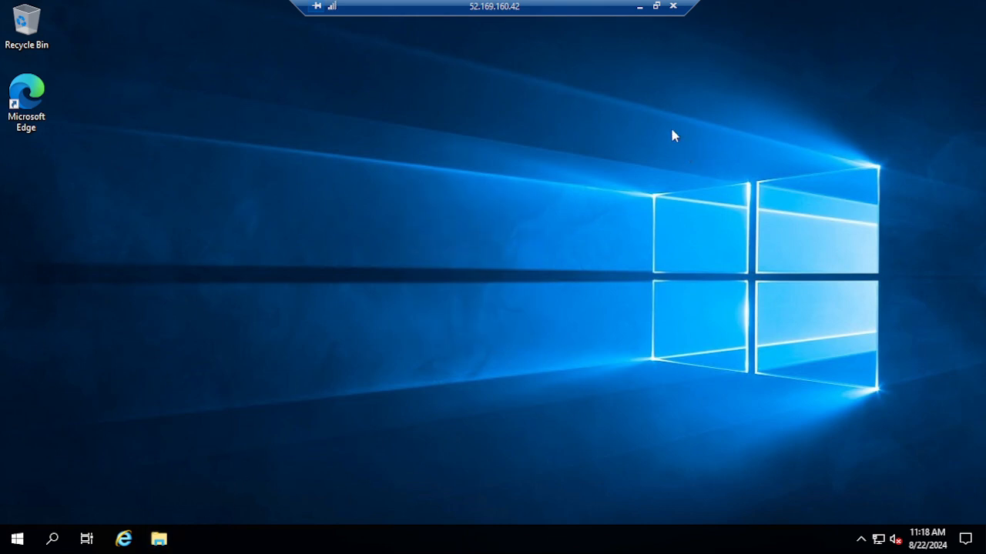
click(639, 7)
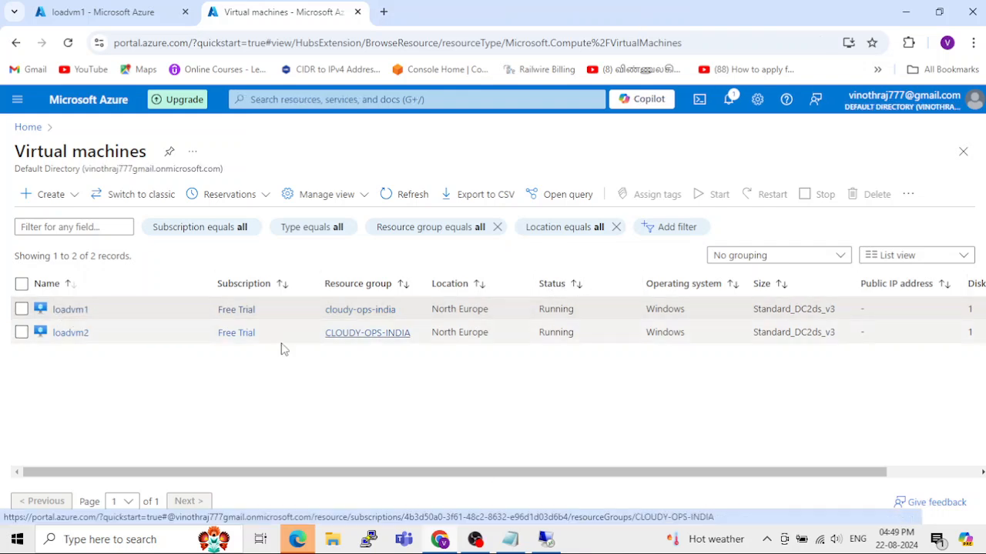
Step: View the overview of loadvm1 in the Azure portal and briefly check its Remote Desktop session again before minimizing it
click(77, 310)
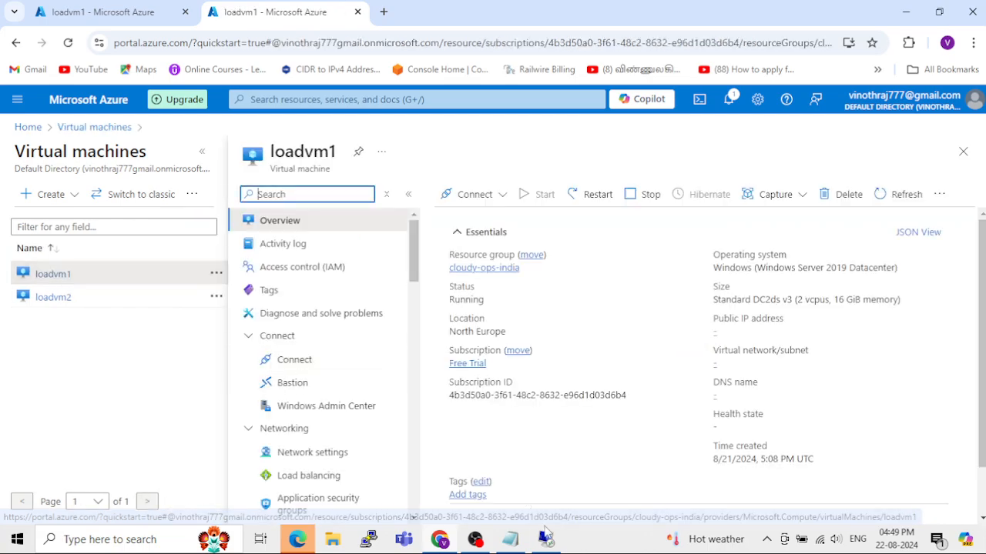
click(547, 541)
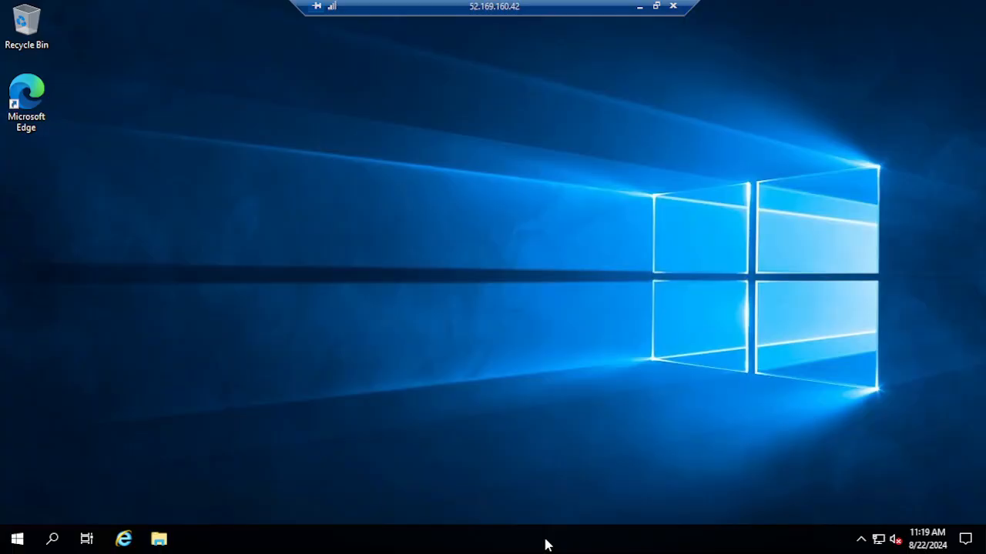
click(640, 6)
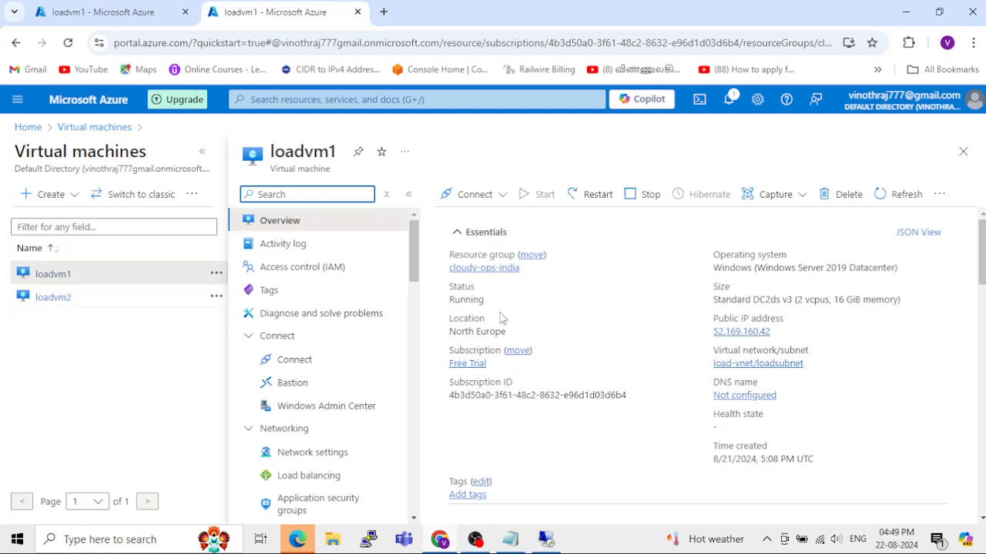